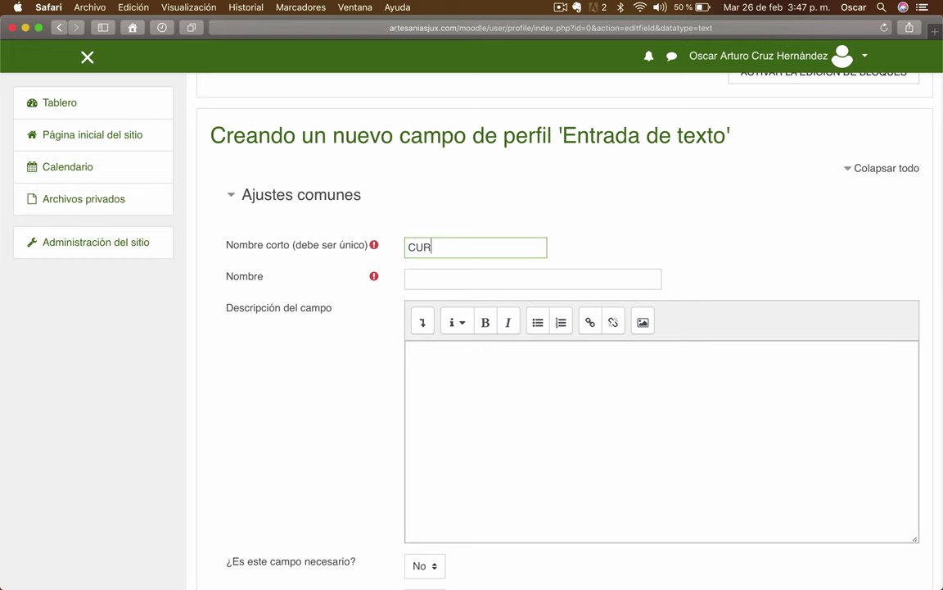
# - Enter CURP as the field name and 'CLAVE ÚNICA DE RP' as its description
pyautogui.click(410, 279)
pyautogui.write('CURP')
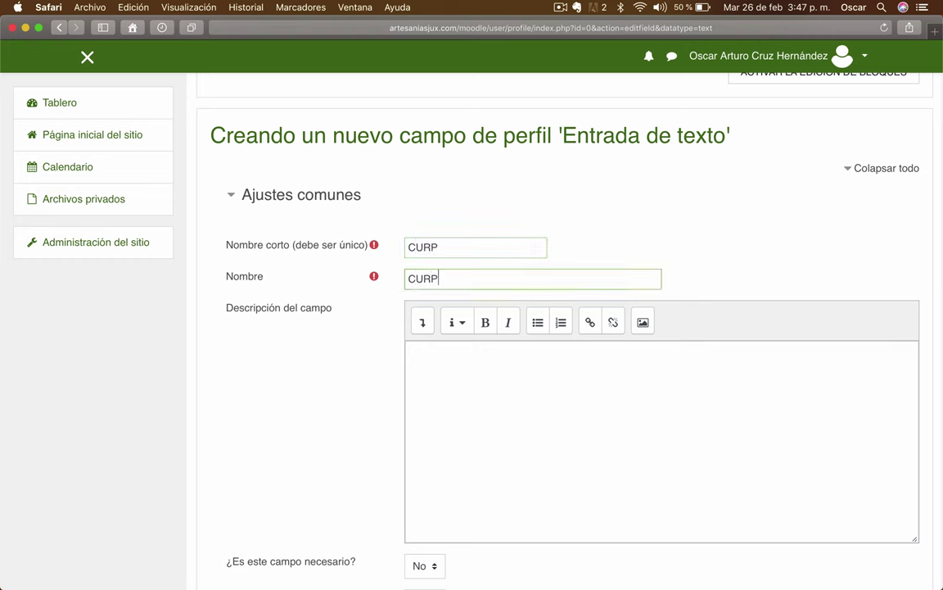
pyautogui.click(414, 352)
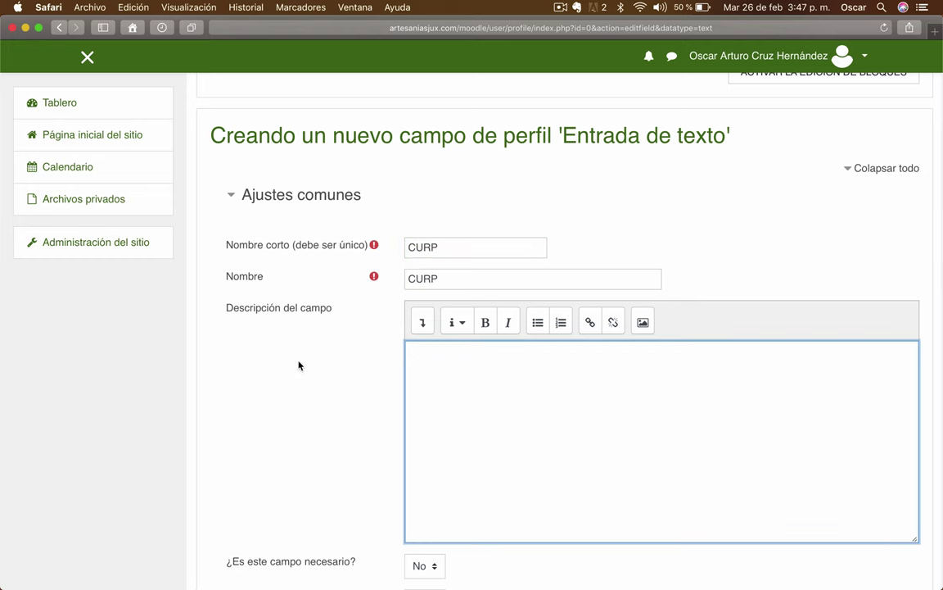
pyautogui.write('CLAVE ÚNICA DE RP')
pyautogui.scroll(-5, 248, 392)
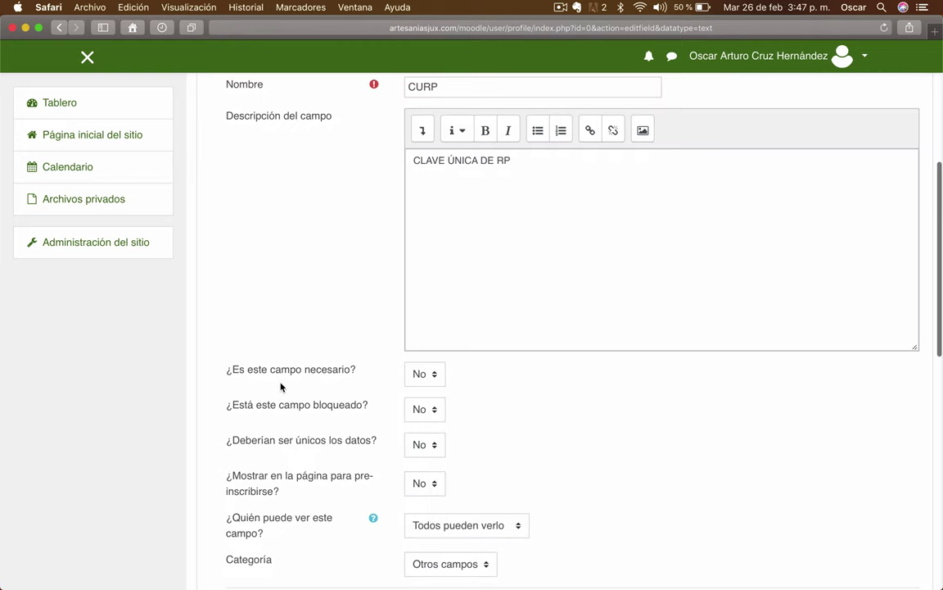
pyautogui.scroll(6, 331, 410)
pyautogui.scroll(-9, 330, 410)
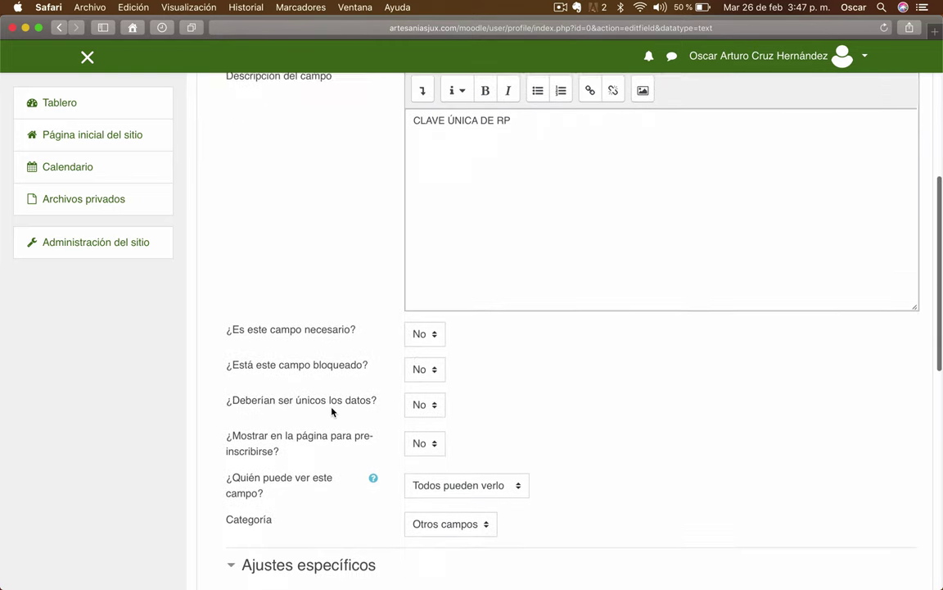
pyautogui.scroll(3, 343, 305)
pyautogui.scroll(1, 491, 311)
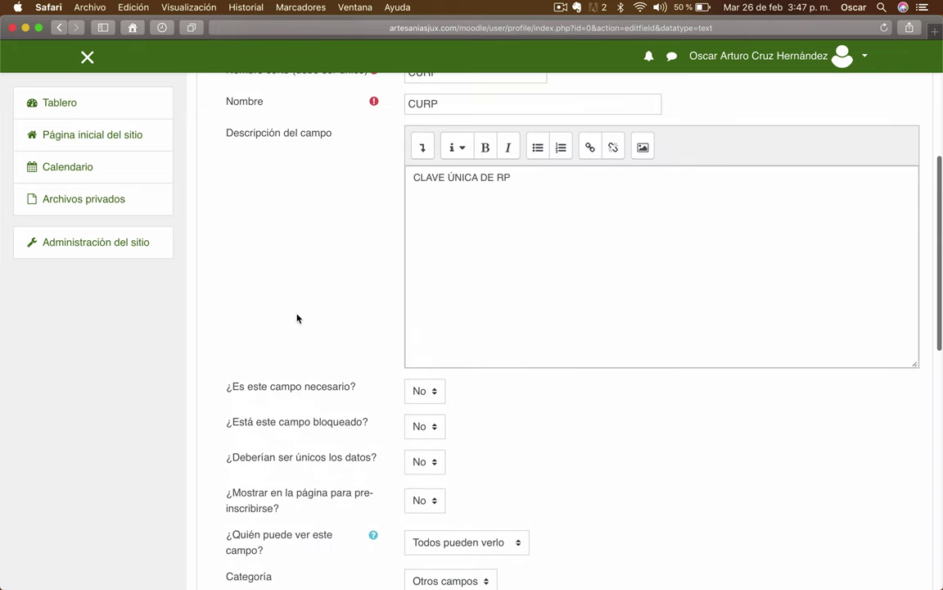
pyautogui.scroll(-1, 298, 318)
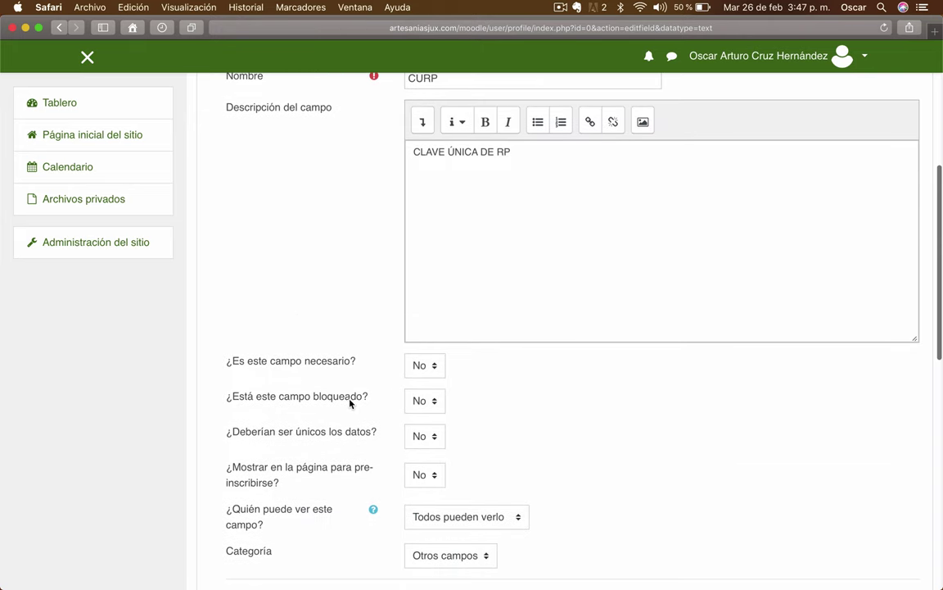
pyautogui.scroll(-2, 352, 403)
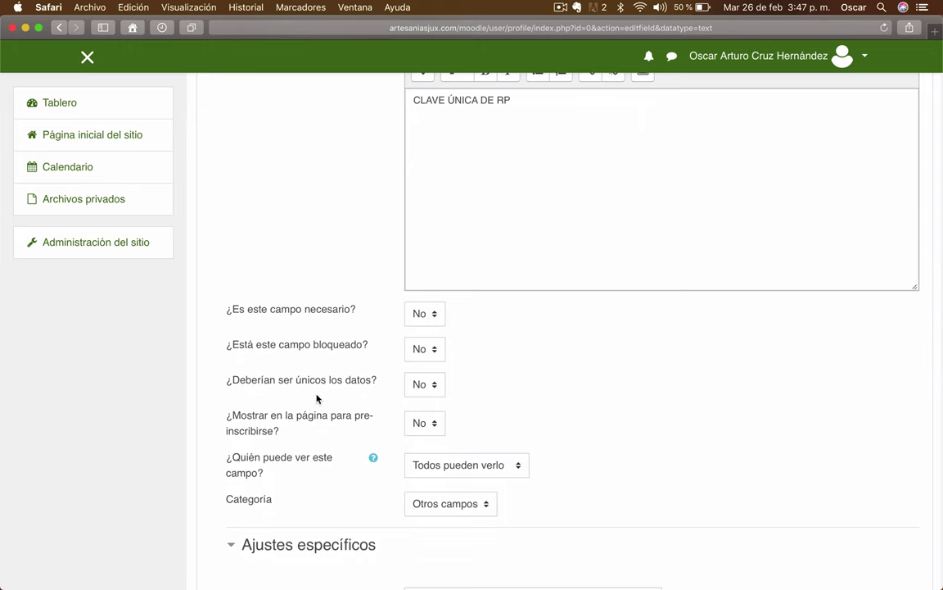
pyautogui.scroll(6, 316, 338)
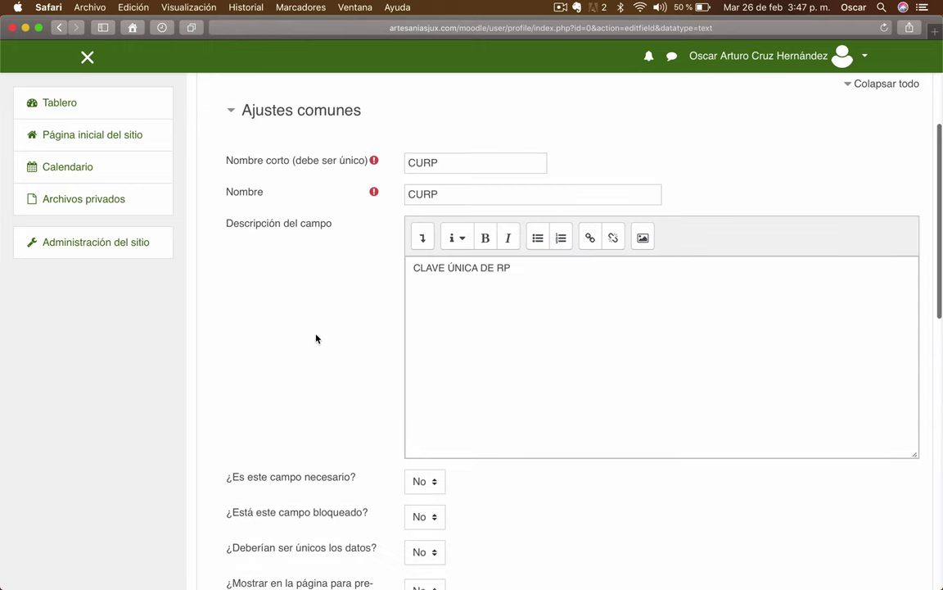
pyautogui.scroll(-5, 298, 420)
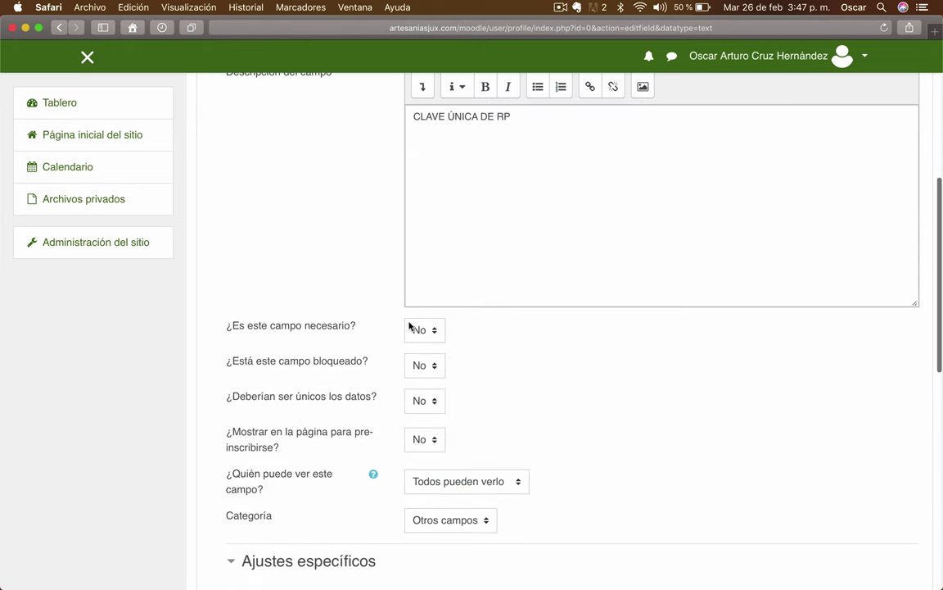
# - Set both '¿Deberían ser únicos los datos?' and '¿Mostrar en la página para pre-inscribirse?' to Sí
pyautogui.click(440, 403)
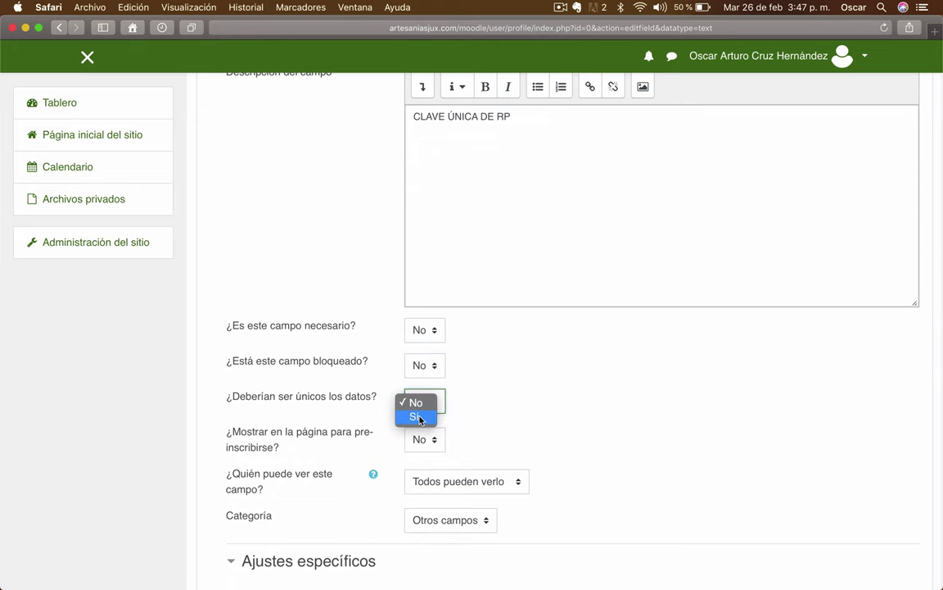
pyautogui.click(420, 417)
pyautogui.scroll(-3, 458, 400)
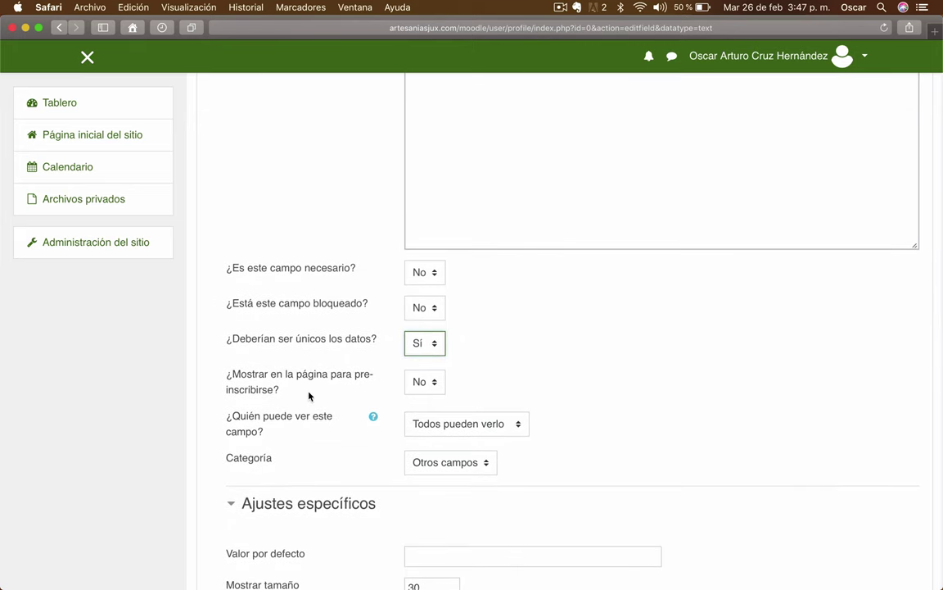
pyautogui.click(433, 378)
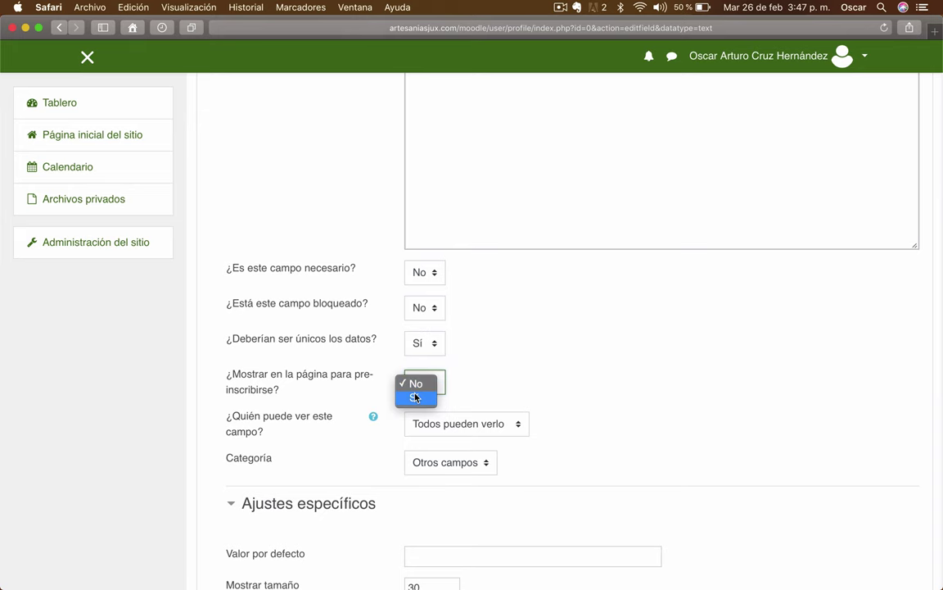
pyautogui.click(417, 398)
pyautogui.scroll(-3, 643, 416)
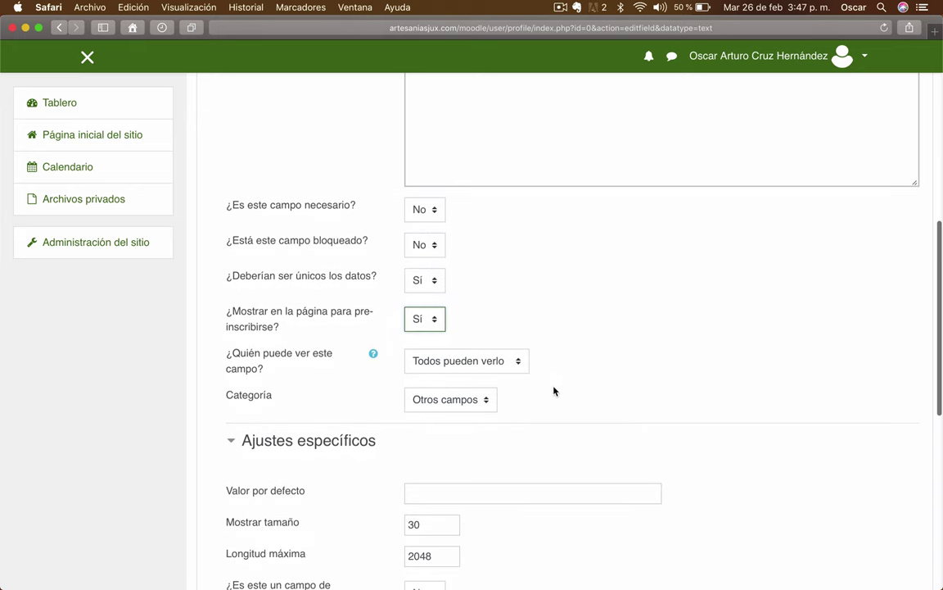
pyautogui.scroll(-4, 297, 369)
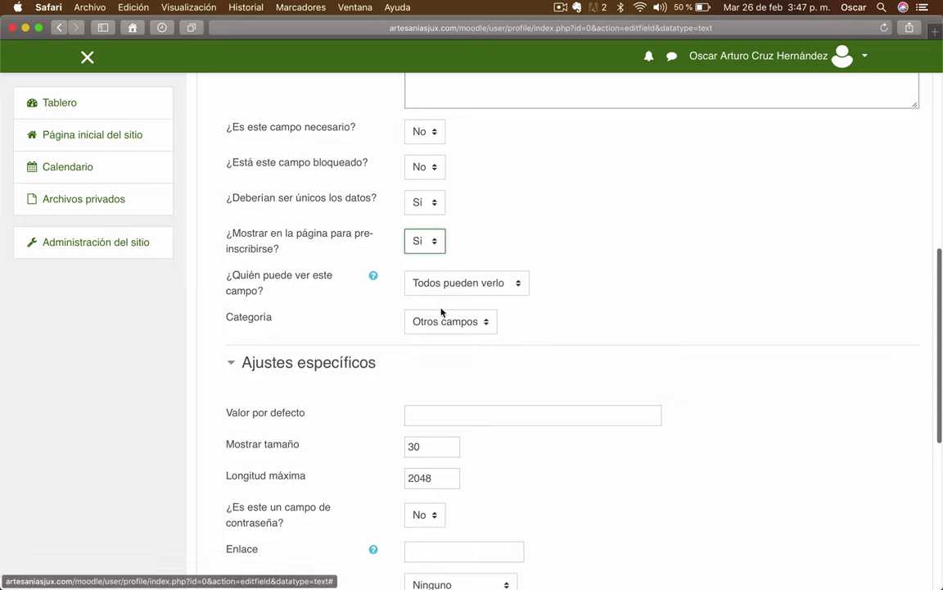
pyautogui.scroll(-4, 598, 320)
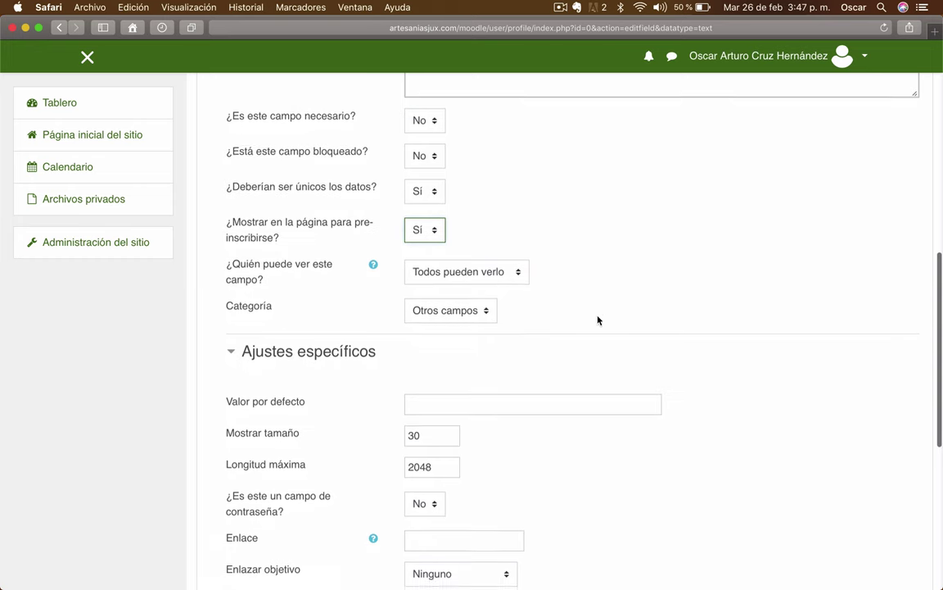
pyautogui.scroll(-1, 597, 320)
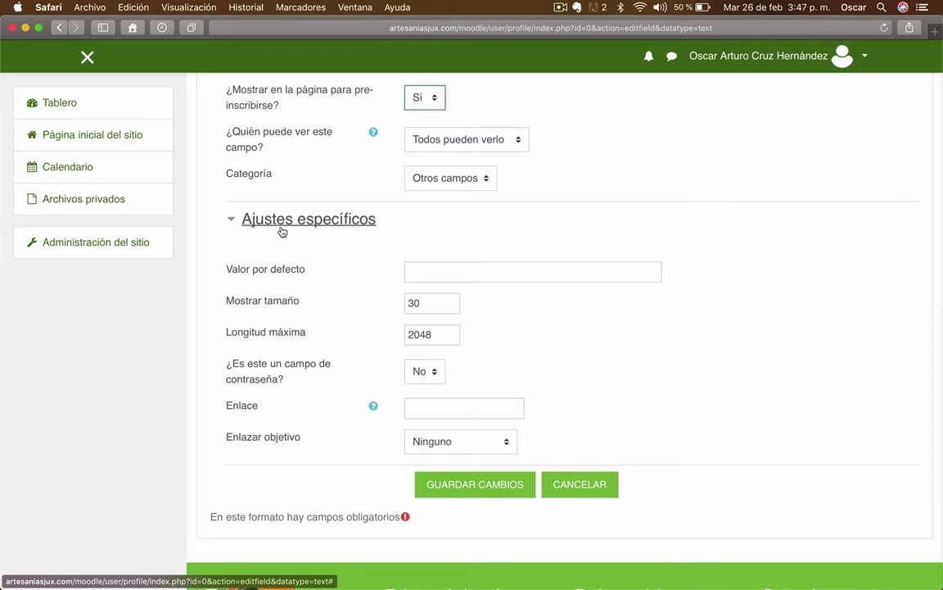
# - Enter a sample CURP as the default value and save the CURP field
pyautogui.click(433, 270)
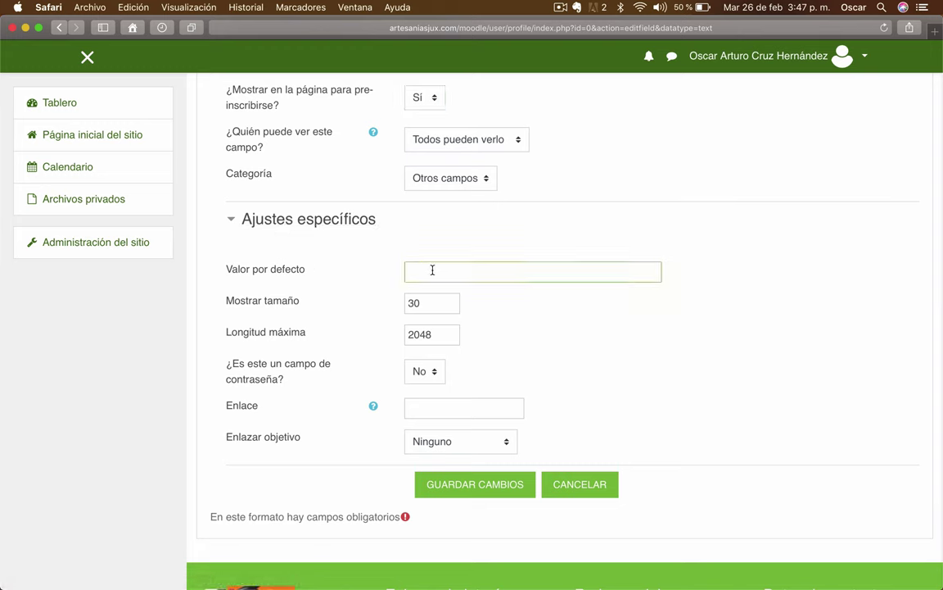
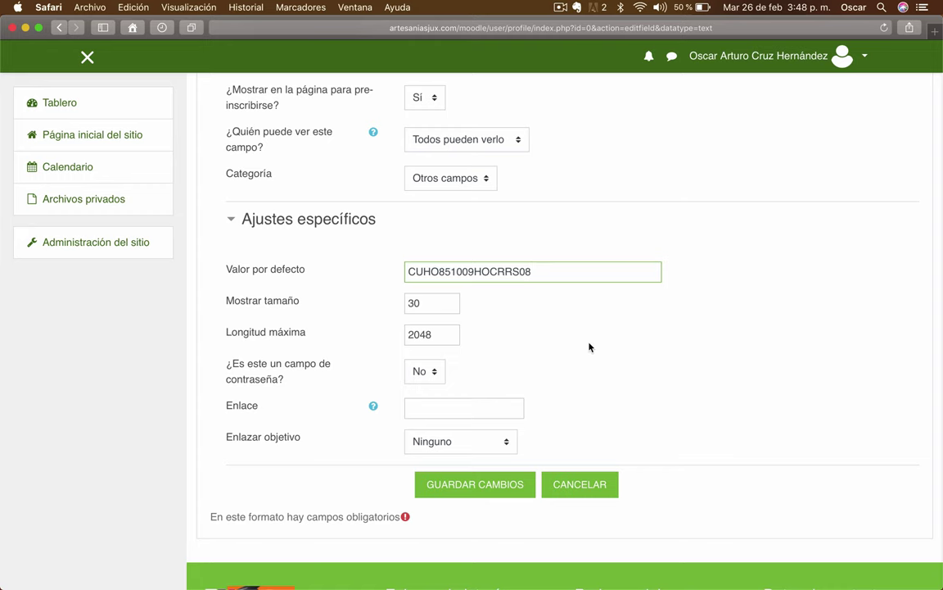
pyautogui.scroll(1, 542, 279)
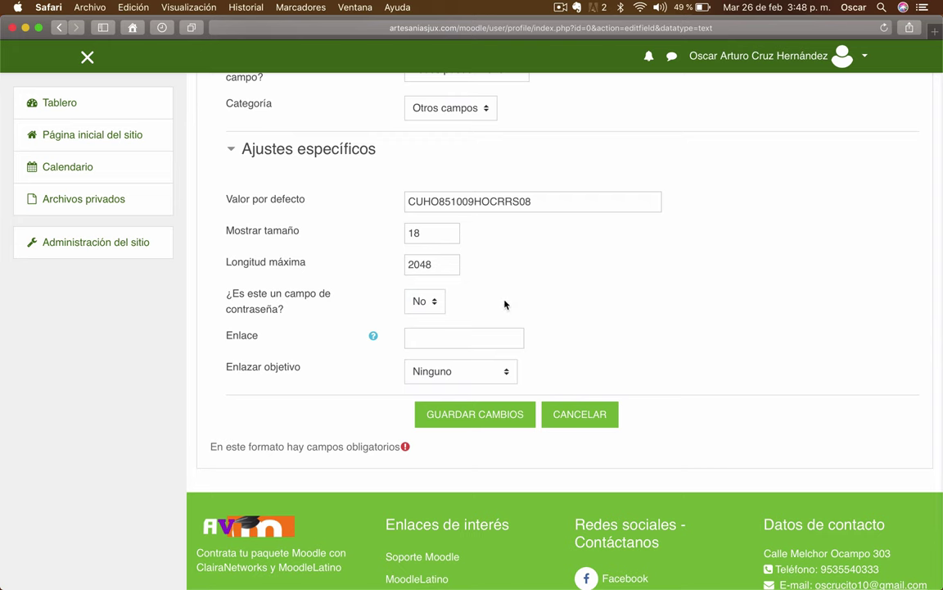
pyautogui.click(504, 415)
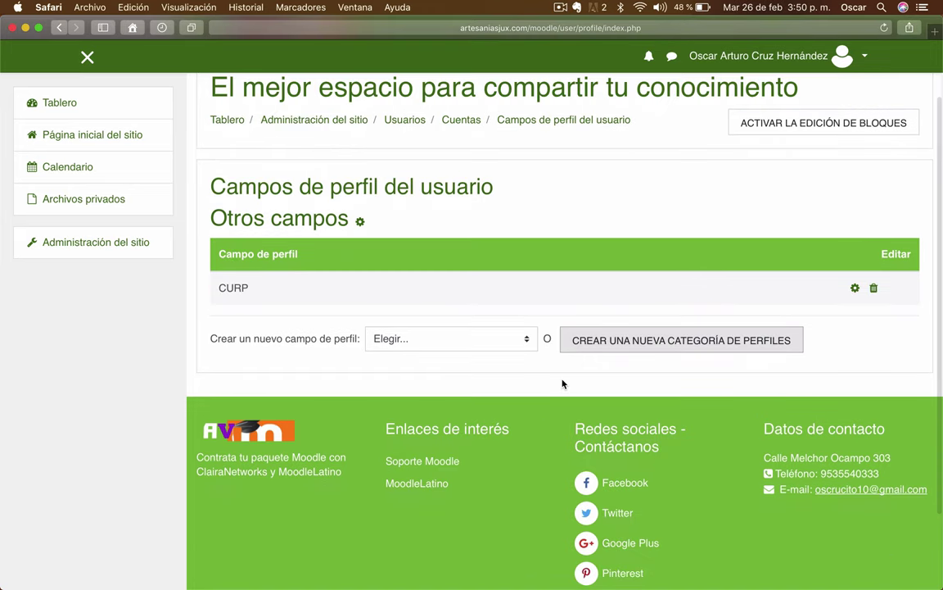
# - Choose 'Casilla de selección' from the 'Crear un nuevo campo de perfil' list
pyautogui.click(527, 346)
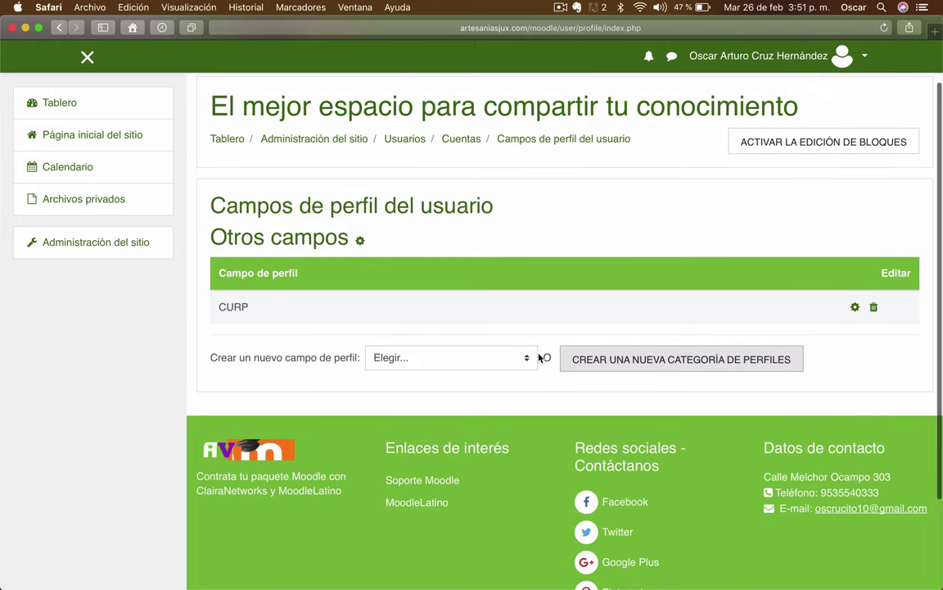
pyautogui.click(532, 357)
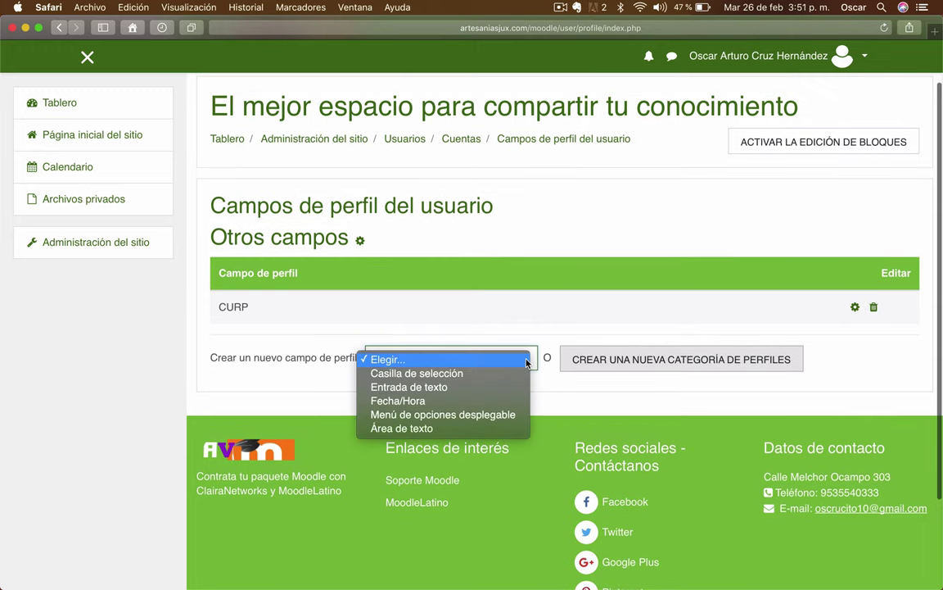
pyautogui.click(465, 374)
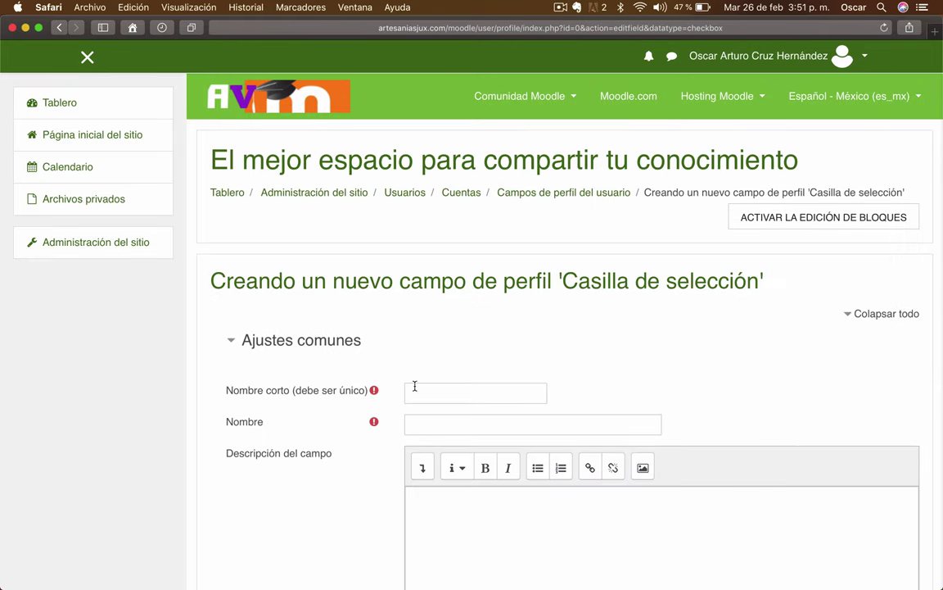
# - Enter BECA as short name and name, with description 'Cuenta usted con BECA'
pyautogui.click(432, 389)
pyautogui.write('BECA')
pyautogui.press('Tab')
pyautogui.scroll(-5, 432, 389)
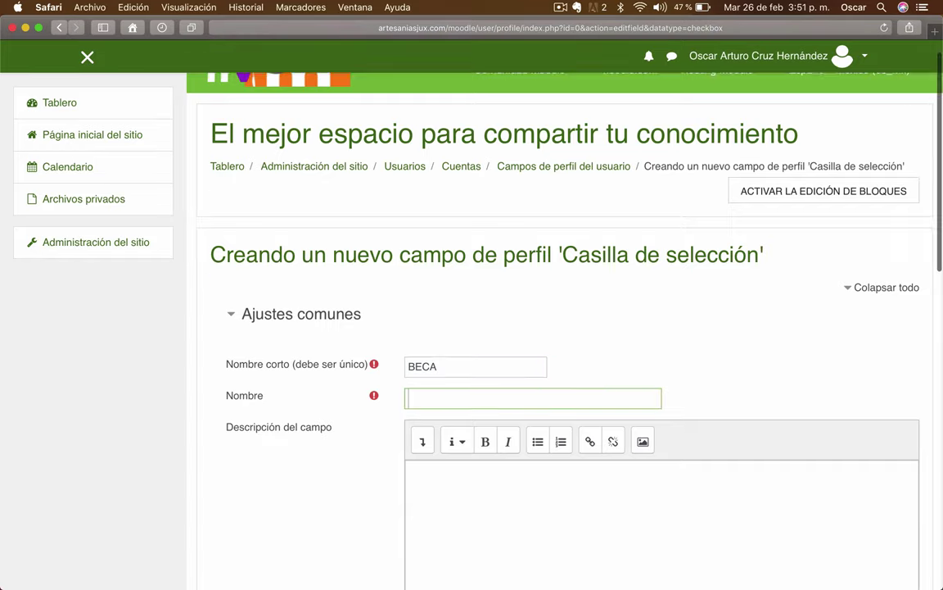
pyautogui.write('BECA')
pyautogui.press('Tab')
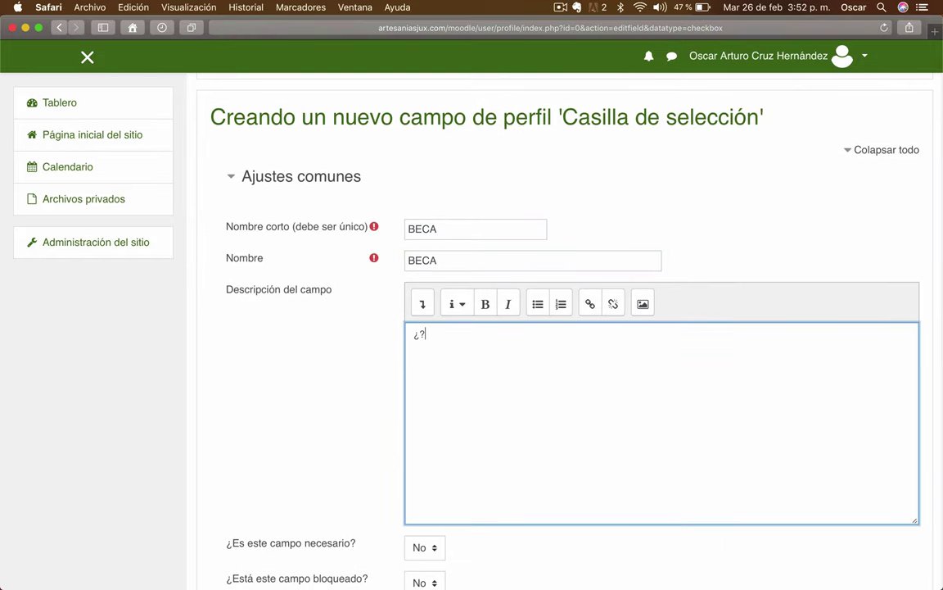
pyautogui.write('Cuenta usted con BECA')
pyautogui.click(366, 381)
pyautogui.scroll(-8, 366, 380)
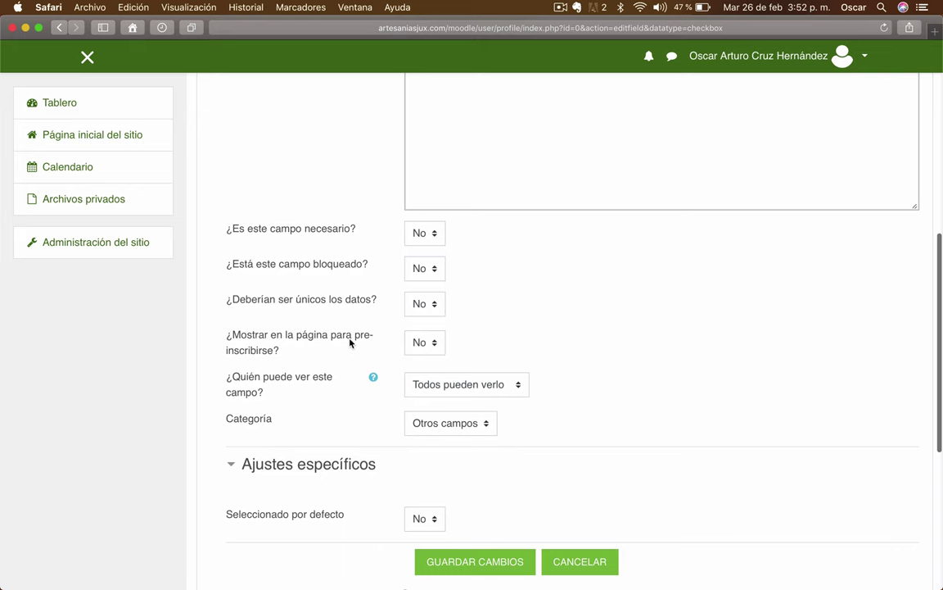
# - Set BECA to show on the self-registration page (Sí)
pyautogui.click(415, 342)
pyautogui.click(415, 359)
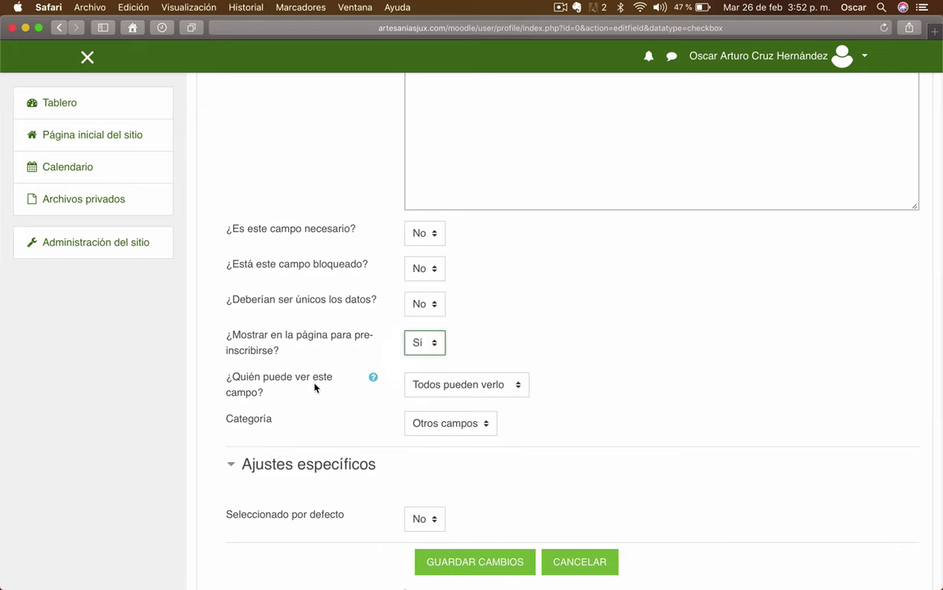
pyautogui.scroll(-1, 316, 386)
pyautogui.scroll(-3, 642, 332)
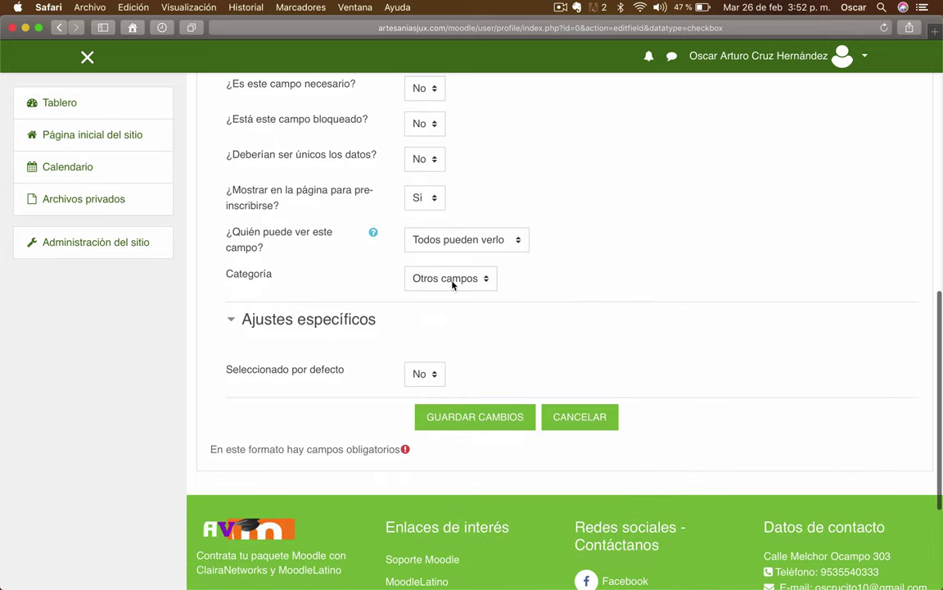
# - Keep BECA in the Otros campos category and save the field
pyautogui.click(488, 284)
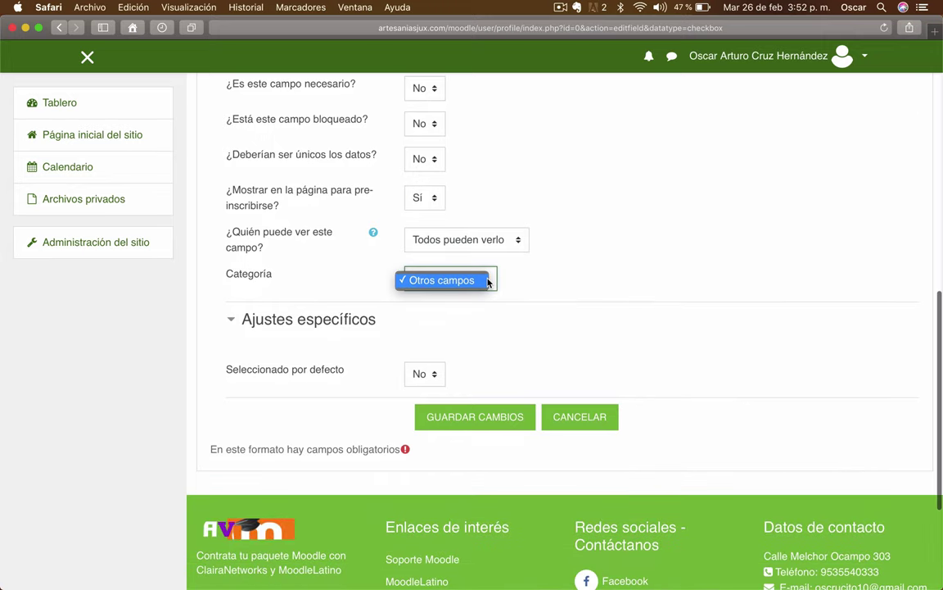
pyautogui.click(585, 280)
pyautogui.scroll(-1, 588, 280)
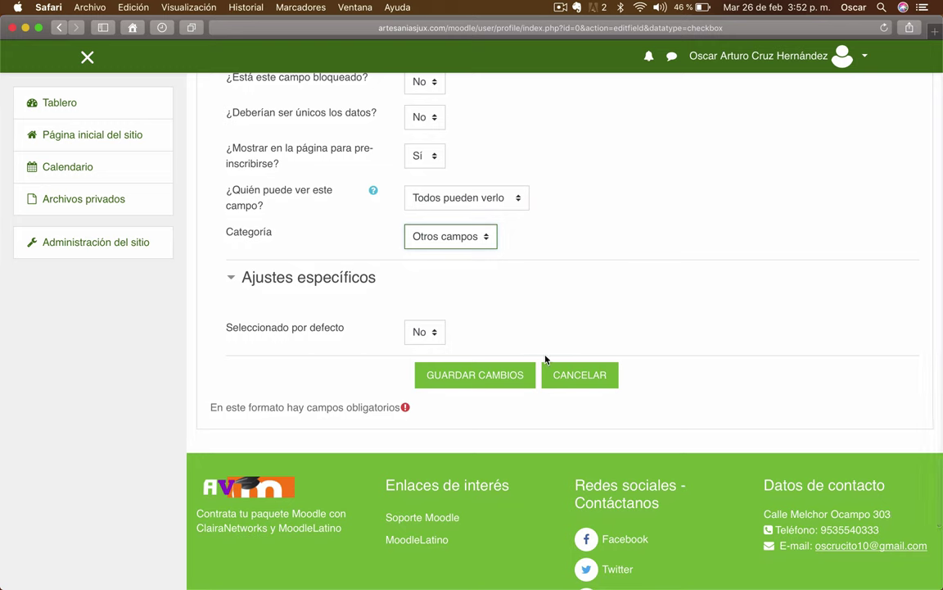
pyautogui.click(513, 375)
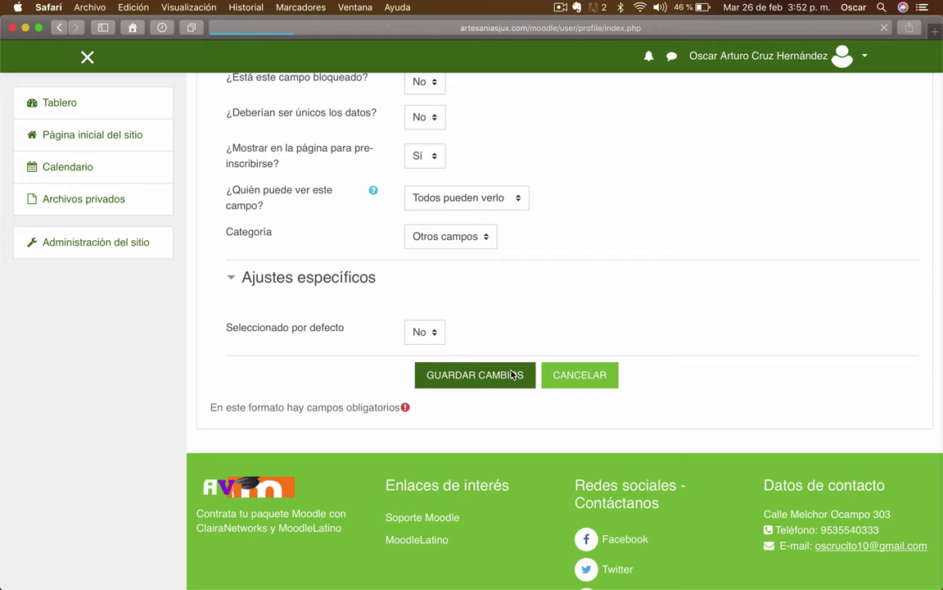
pyautogui.scroll(-3, 514, 336)
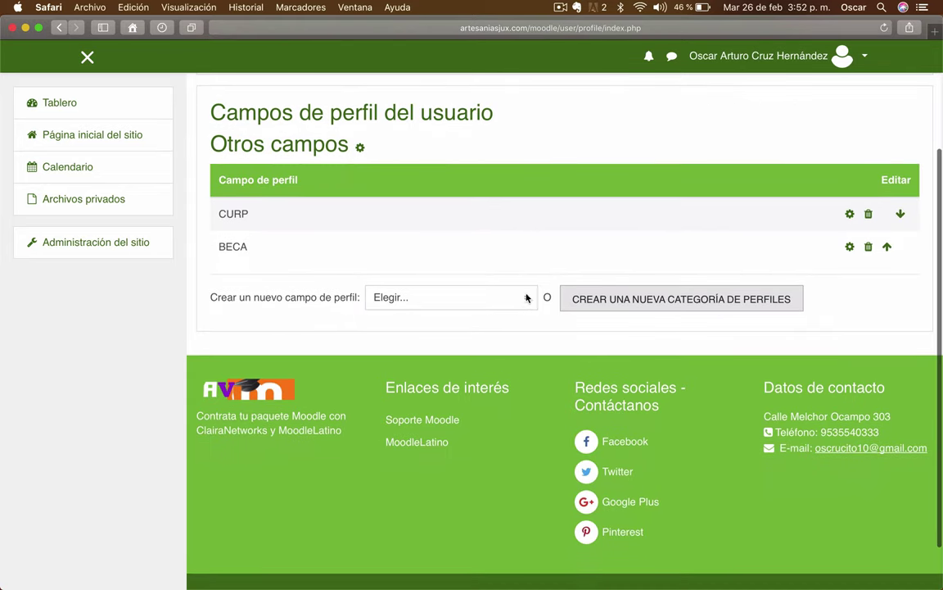
# - Create a new 'Entrada de texto' profile field
pyautogui.click(527, 297)
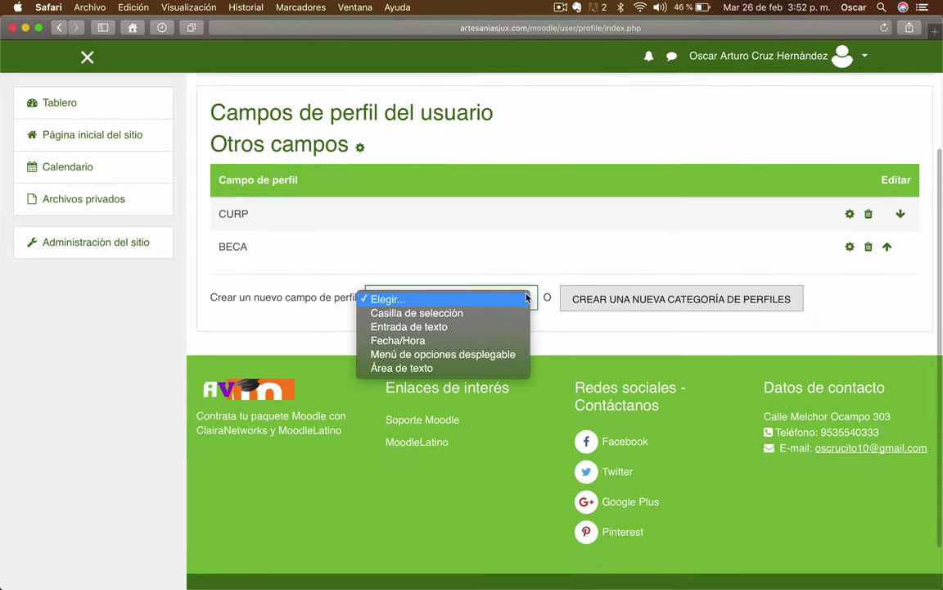
pyautogui.click(427, 329)
pyautogui.scroll(-4, 674, 343)
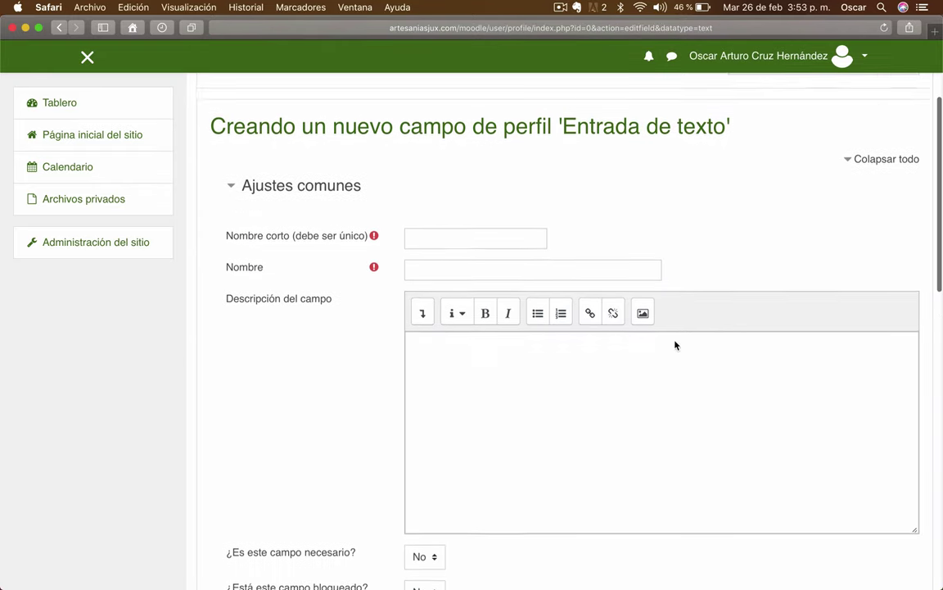
# - Set short name 'EscuelaProcedencia' and name 'Escuela Procedencia' for the field
pyautogui.click(454, 225)
pyautogui.write('Escuela ')
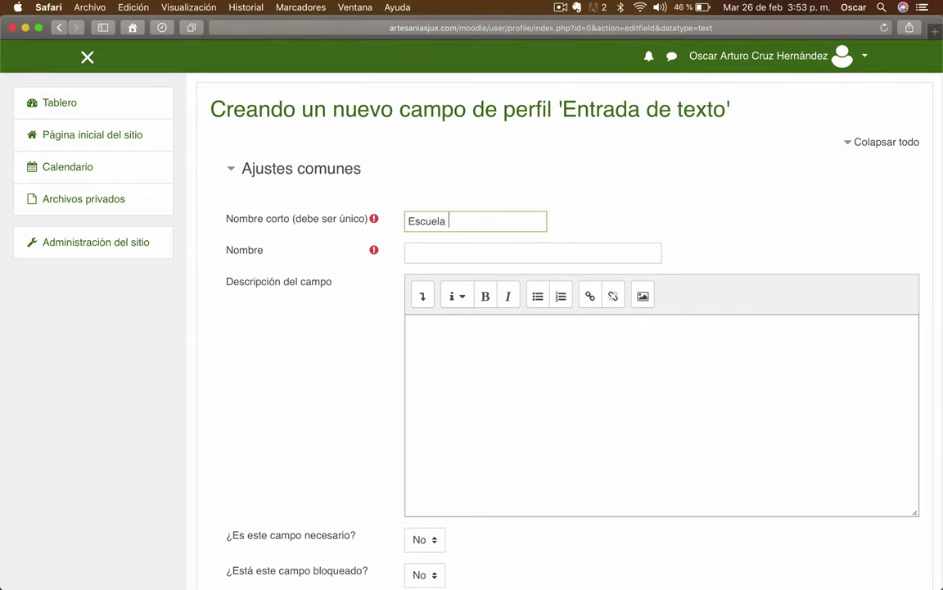
pyautogui.write('Procedencia')
pyautogui.click(440, 249)
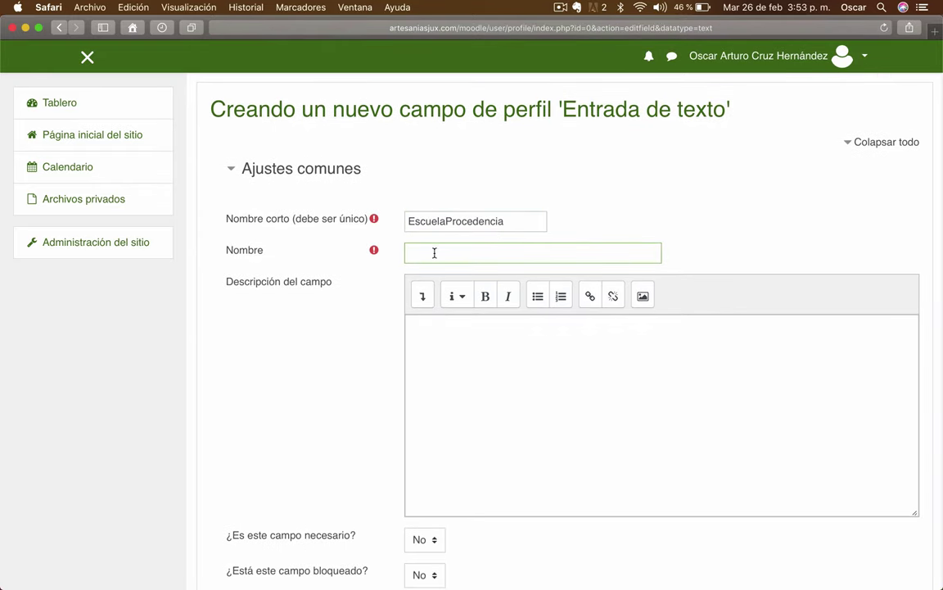
pyautogui.doubleClick(436, 220)
pyautogui.press('super+c')
pyautogui.click(424, 256)
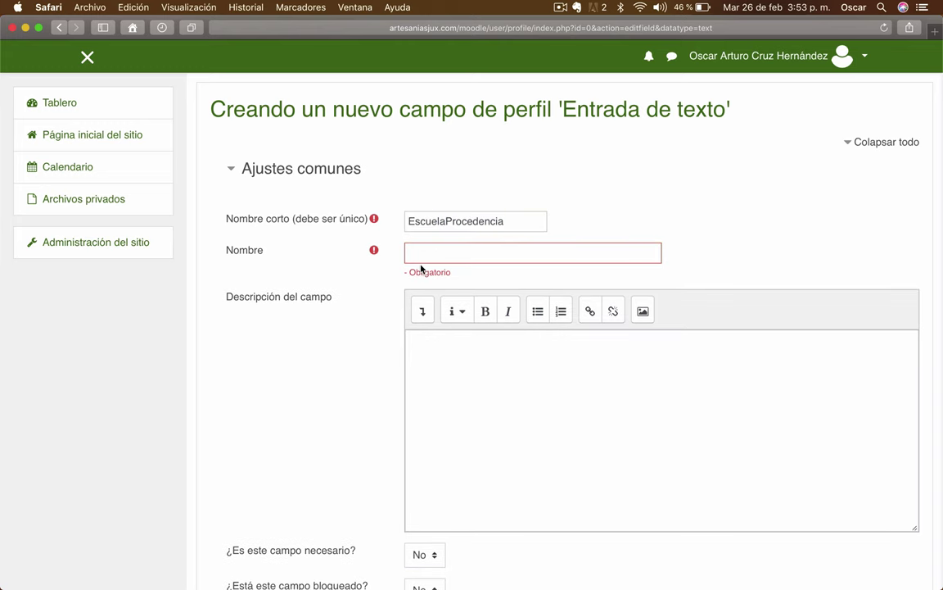
pyautogui.press('super+v')
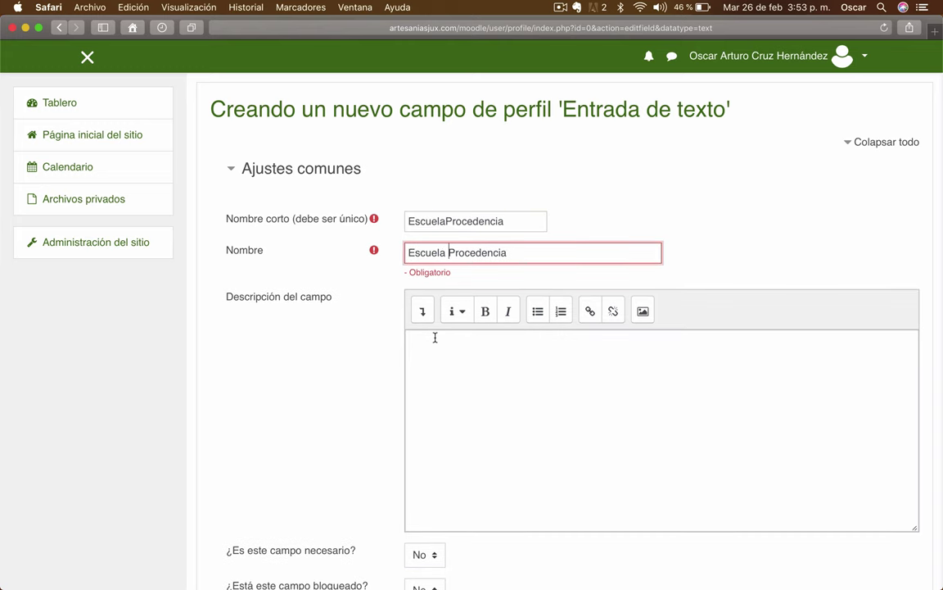
pyautogui.click(435, 337)
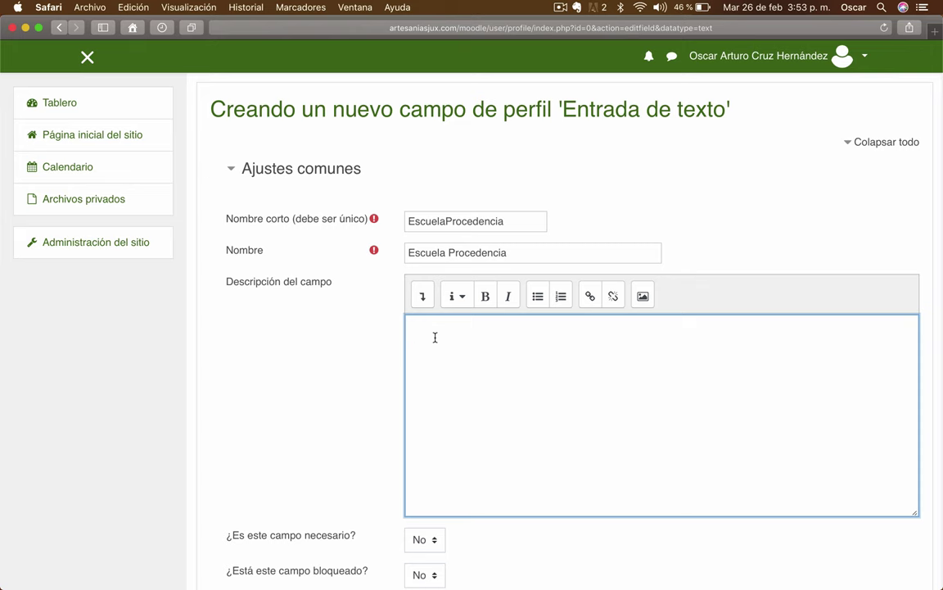
# - Write the description '¿Cuál es tu escuela de procedencia?' for the field
pyautogui.write('¿Cuál es tu escuela de procedencia?')
pyautogui.scroll(-5, 537, 398)
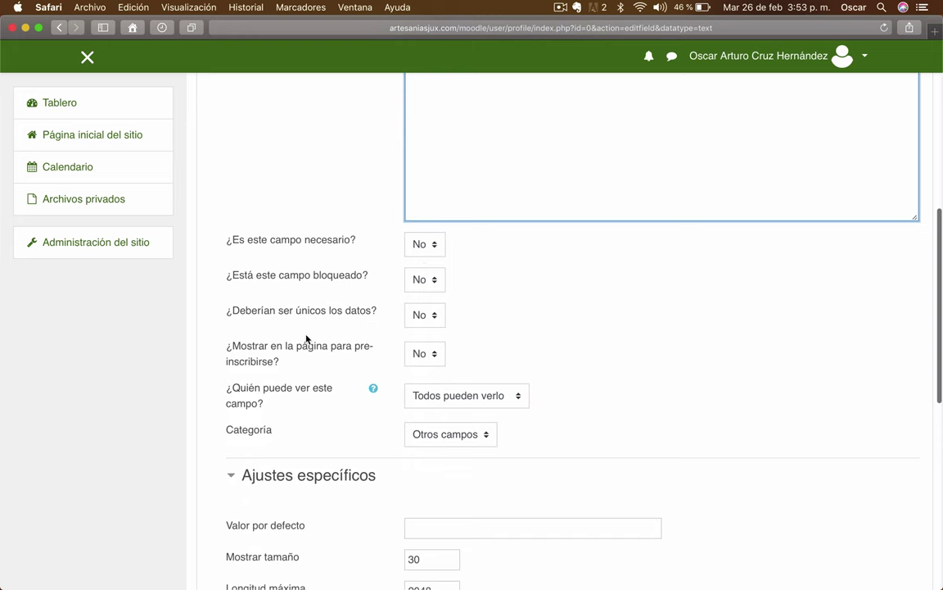
pyautogui.scroll(-2, 279, 352)
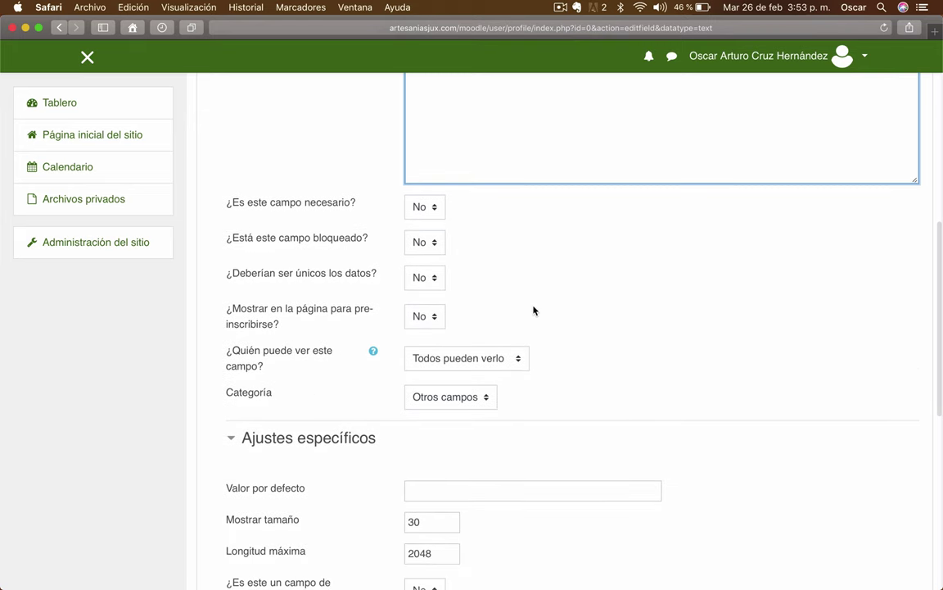
pyautogui.scroll(-1, 533, 311)
pyautogui.scroll(-2, 532, 309)
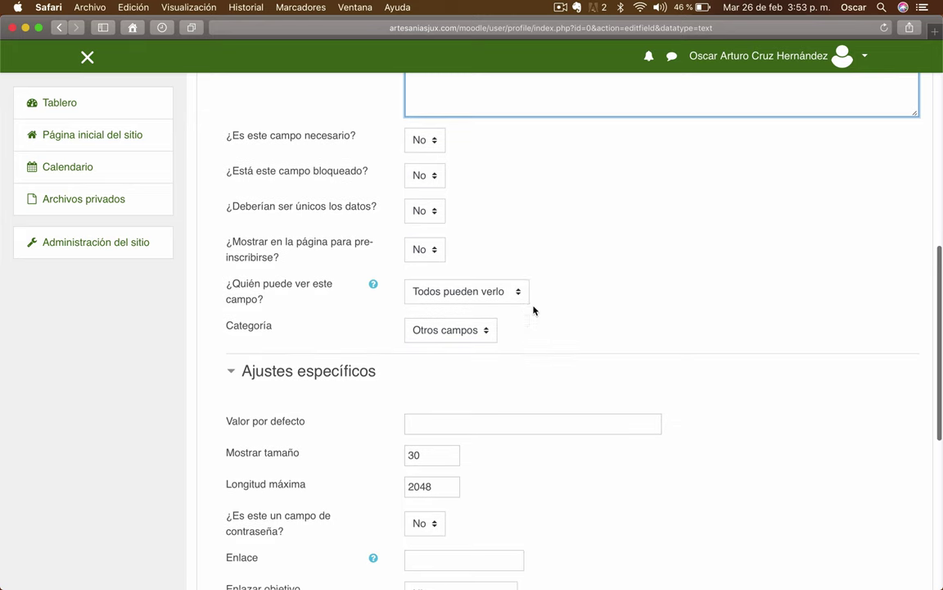
pyautogui.scroll(-4, 579, 326)
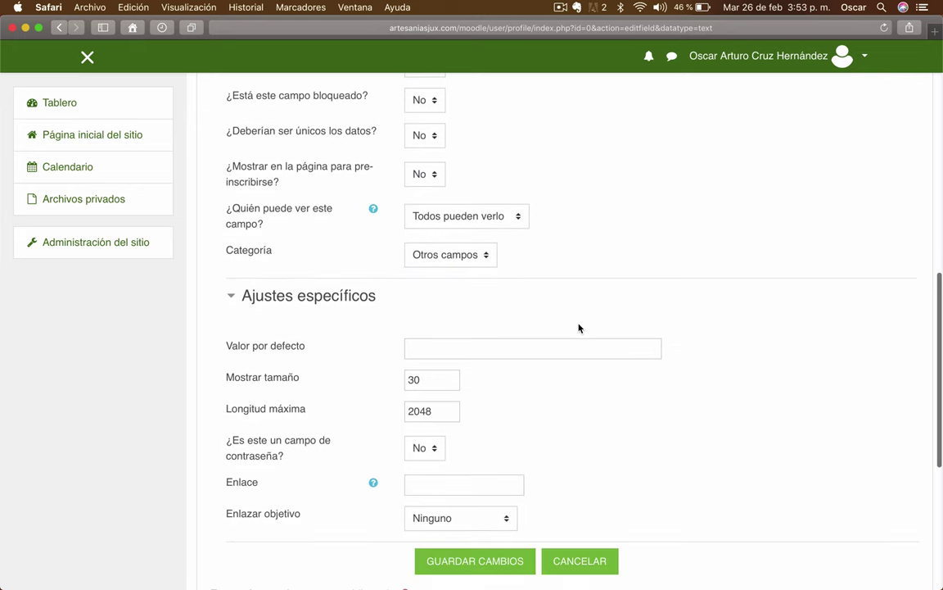
# - Keep the category as Otros campos and save the Escuela Procedencia field
pyautogui.click(487, 245)
pyautogui.click(487, 245)
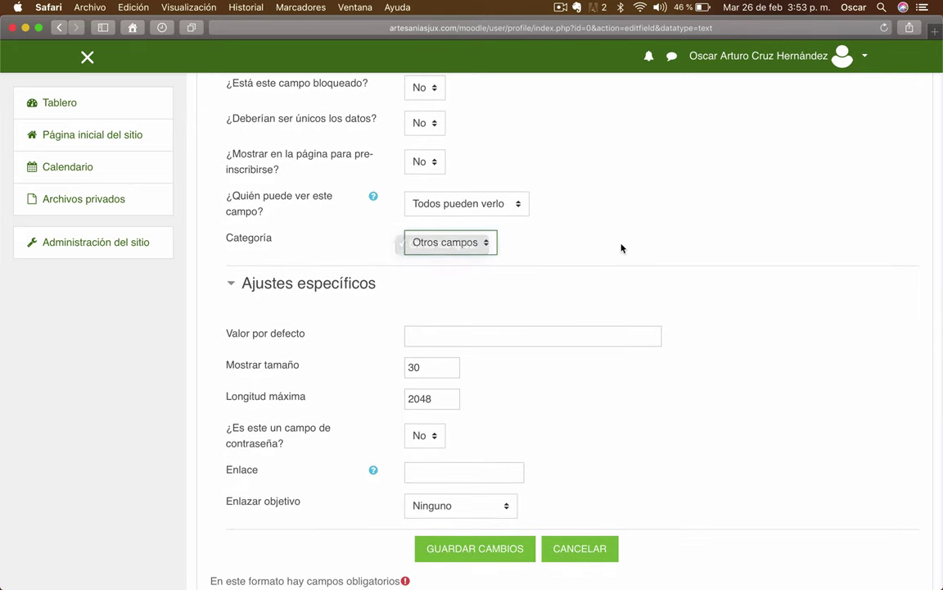
pyautogui.scroll(-1, 510, 238)
pyautogui.scroll(-2, 382, 239)
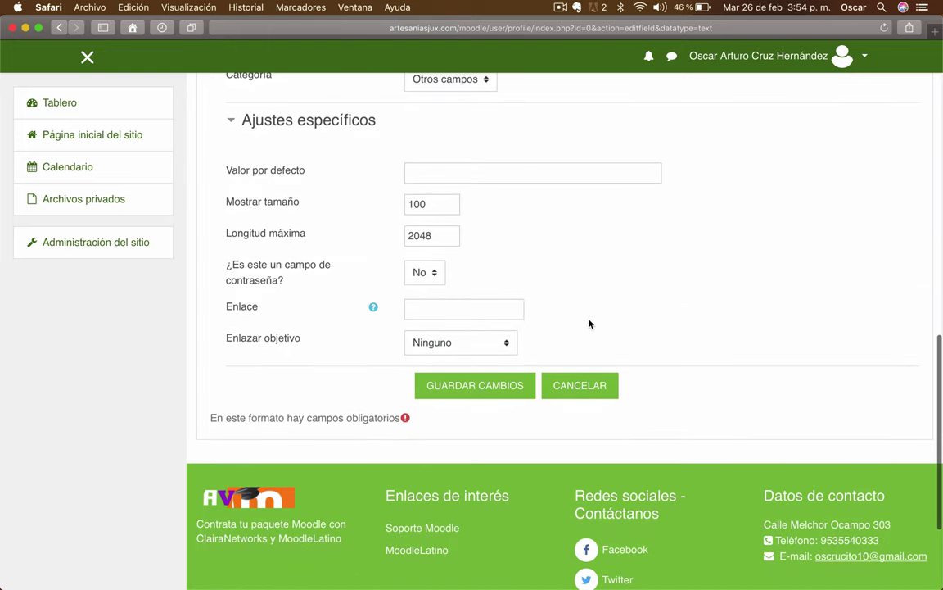
pyautogui.scroll(1, 590, 325)
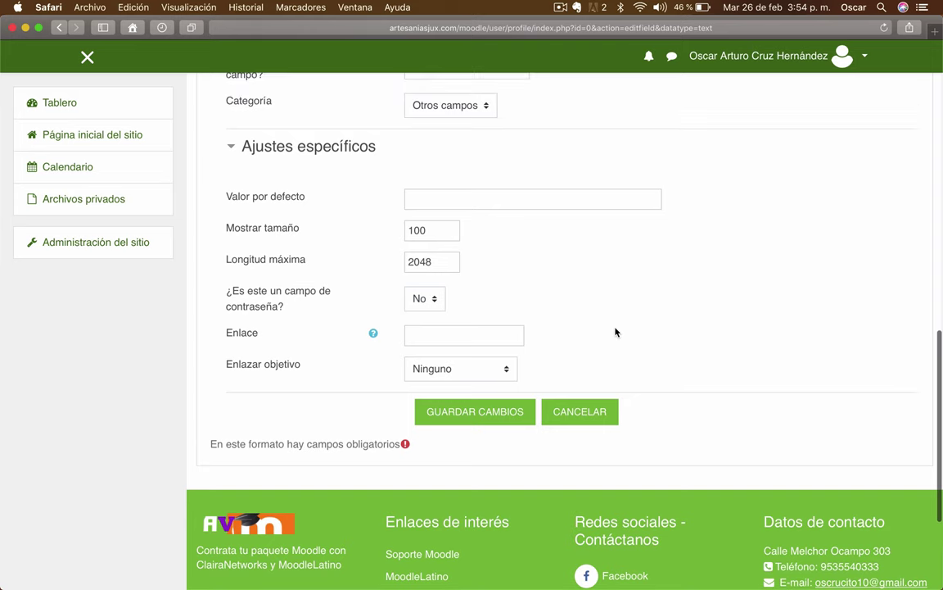
pyautogui.click(486, 420)
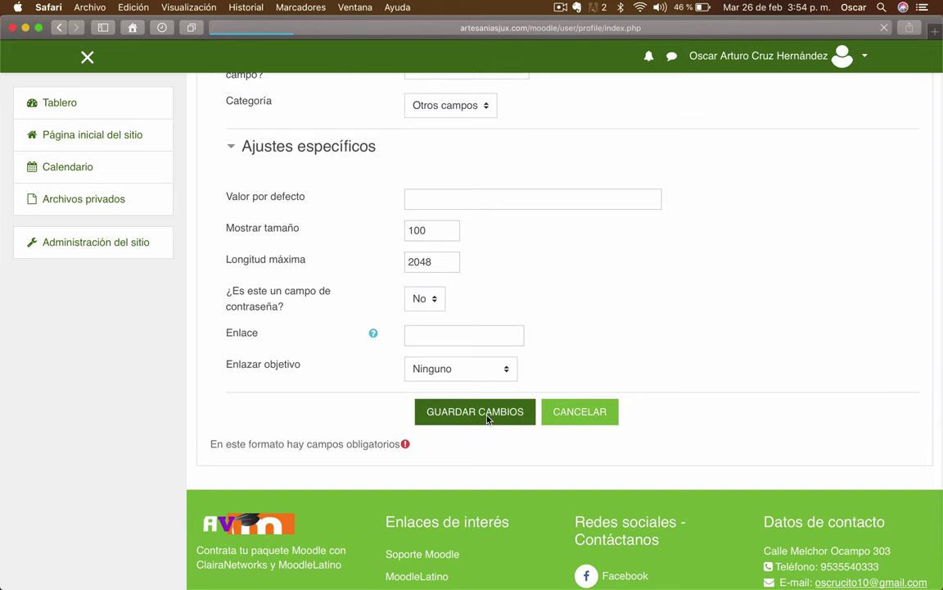
# - Go through Usuarios and Cuentas to the Agregar usuario page
pyautogui.scroll(-2, 487, 419)
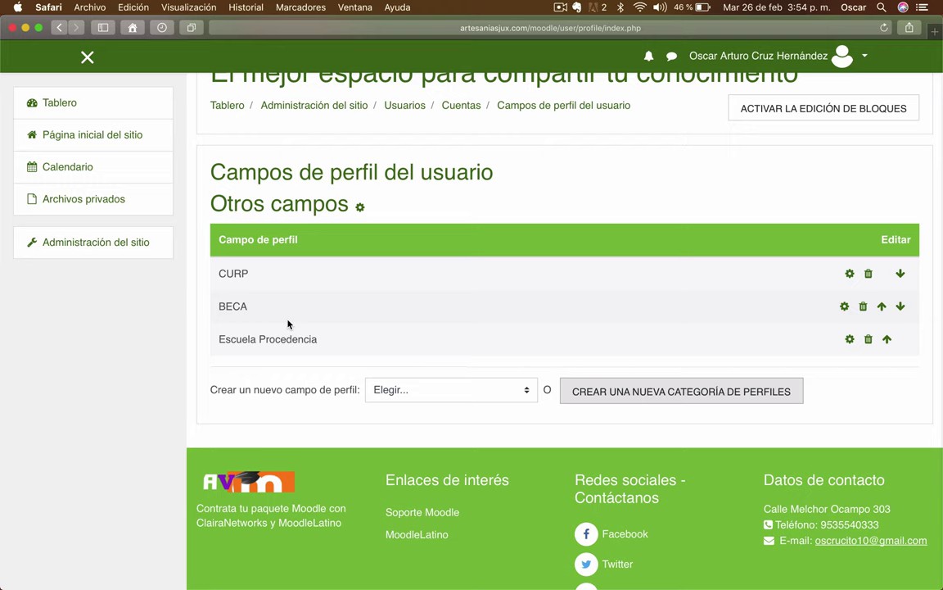
pyautogui.scroll(2, 288, 324)
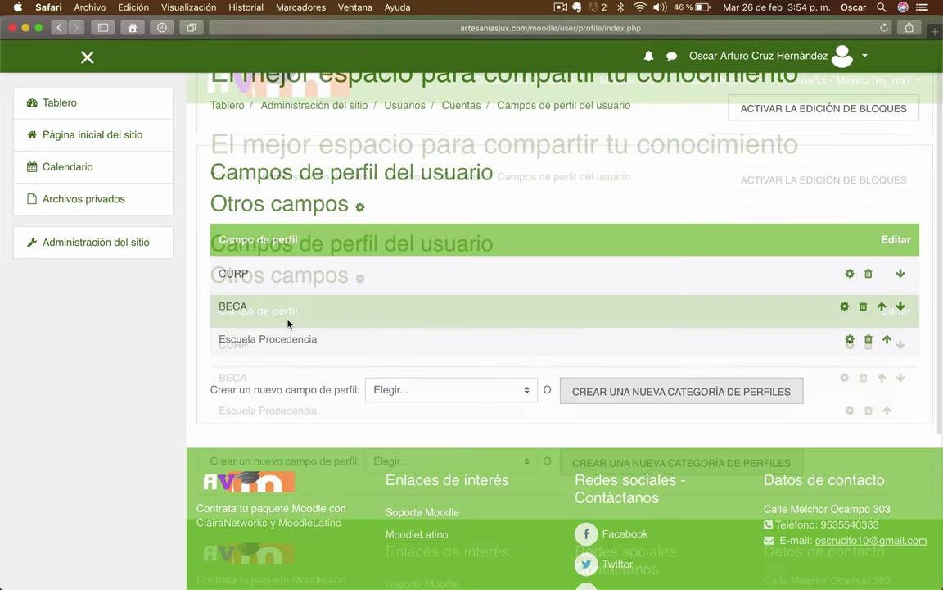
pyautogui.click(409, 192)
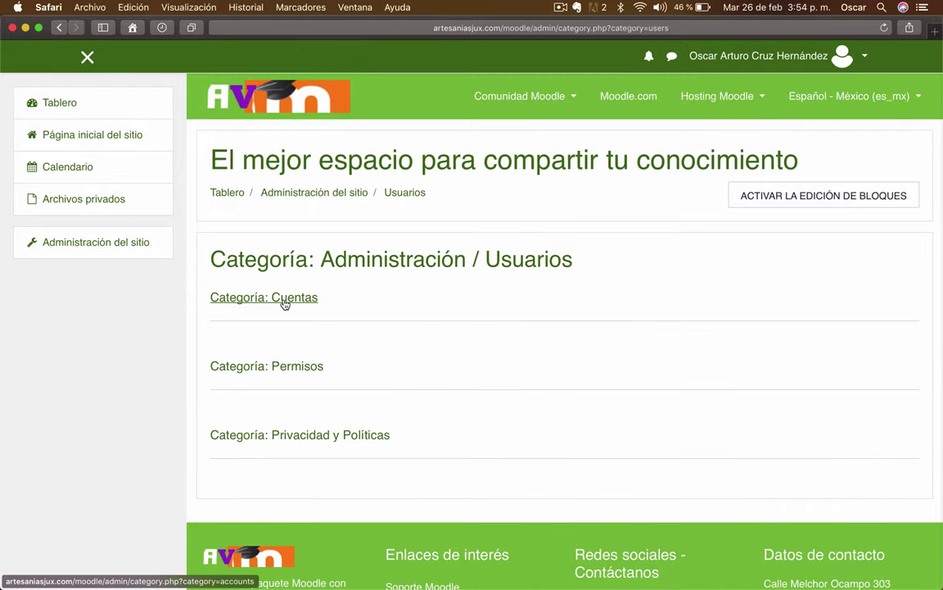
pyautogui.click(284, 303)
pyautogui.scroll(-2, 645, 362)
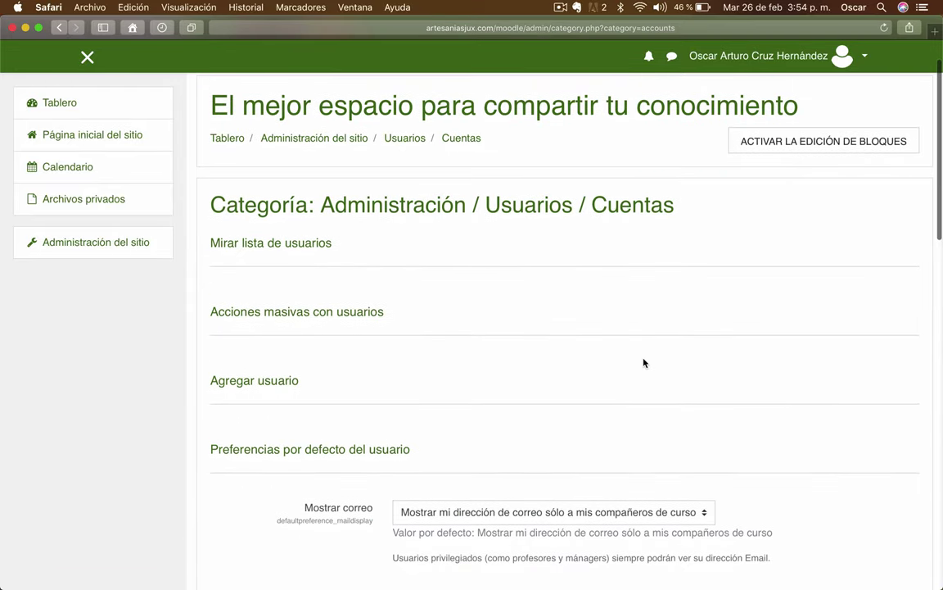
pyautogui.scroll(-1, 643, 362)
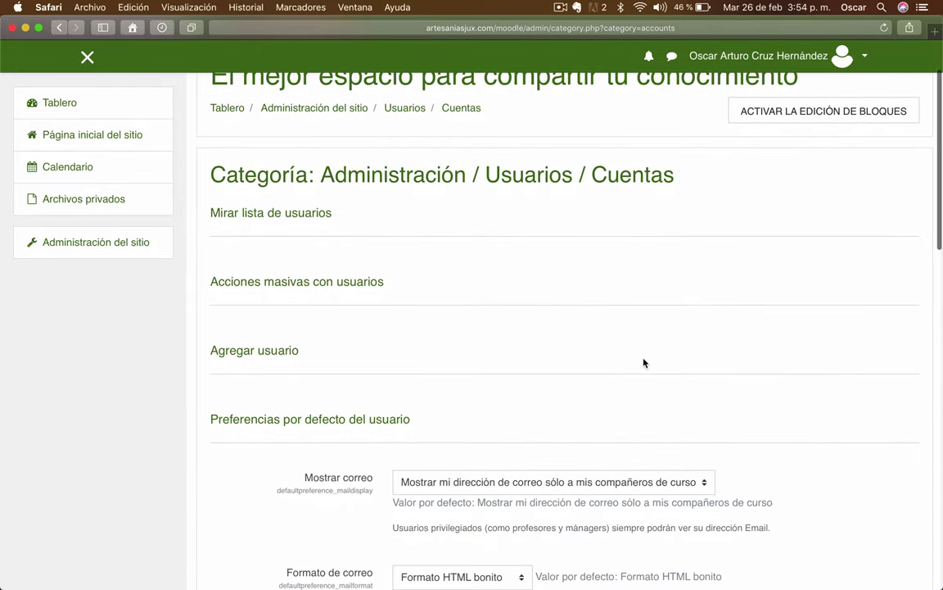
pyautogui.click(274, 353)
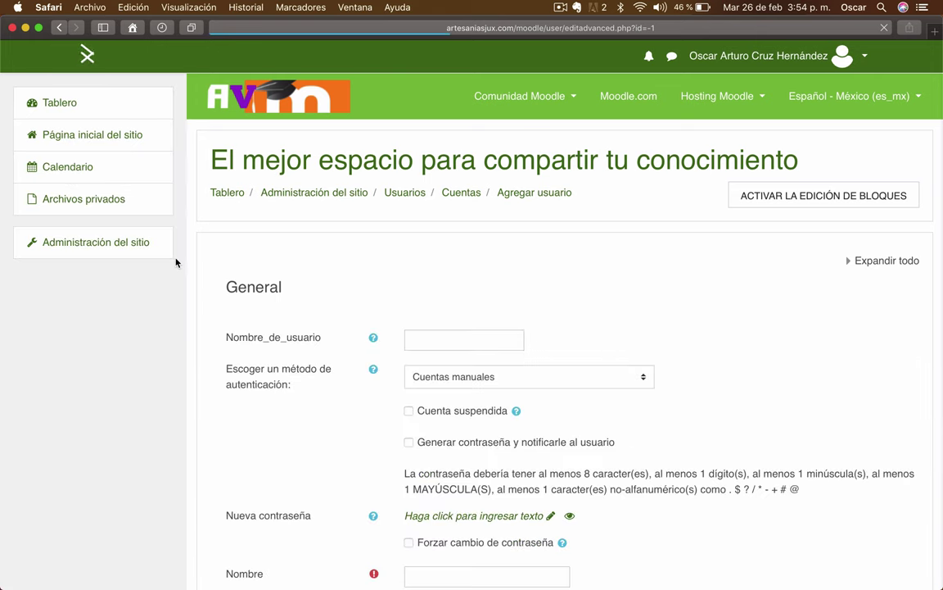
# - Scroll down the Agregar usuario form to the collapsed Otros campos section
pyautogui.scroll(-6, 190, 276)
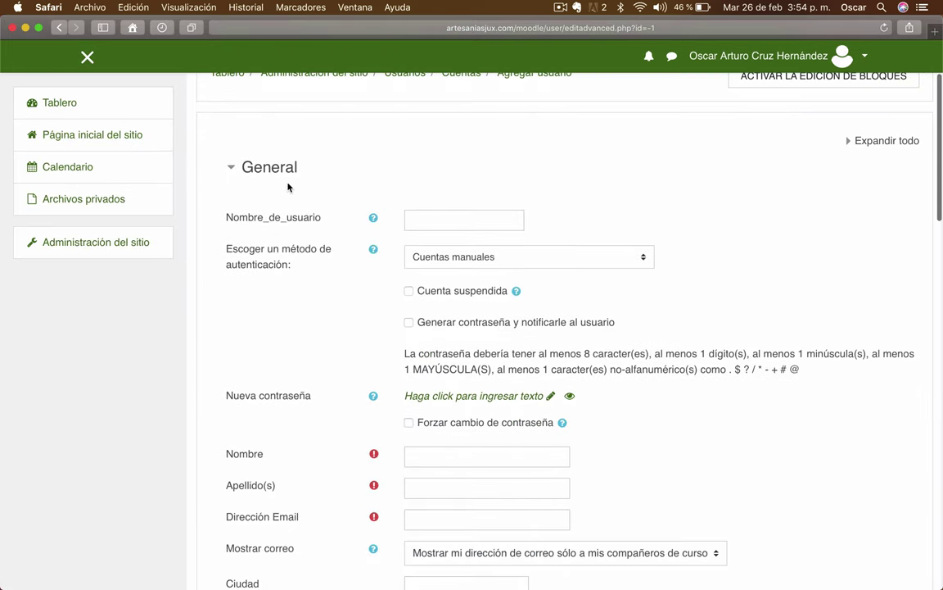
pyautogui.scroll(-9, 288, 187)
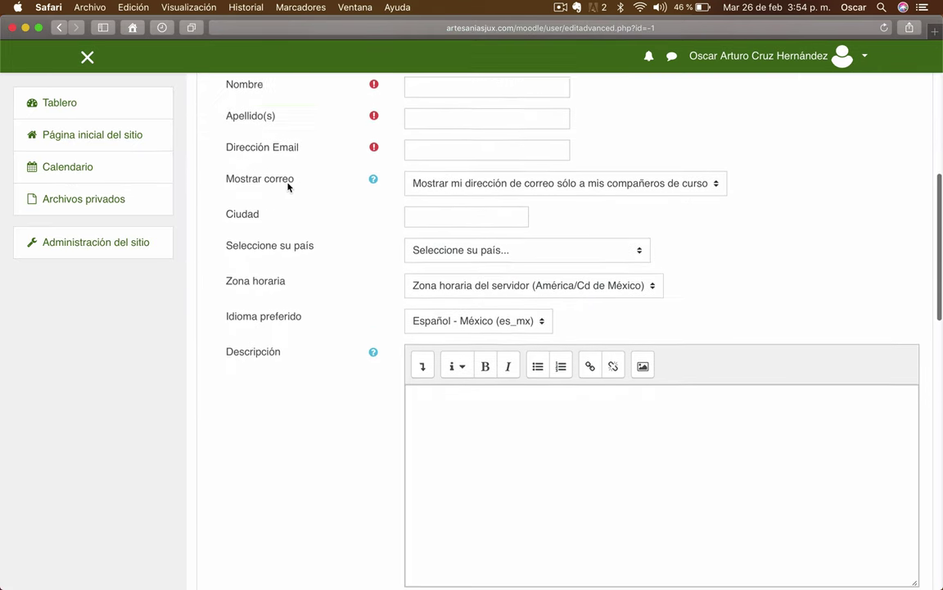
pyautogui.scroll(-16, 288, 188)
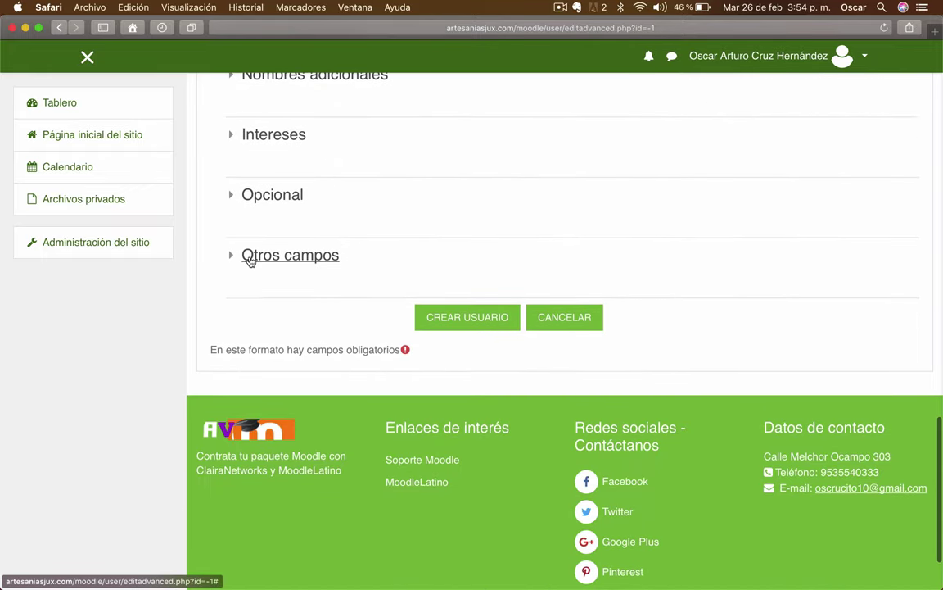
# - Expand Otros campos, try the BECA checkbox and Escuela Procedencia text field, then return to the form's top
pyautogui.click(234, 258)
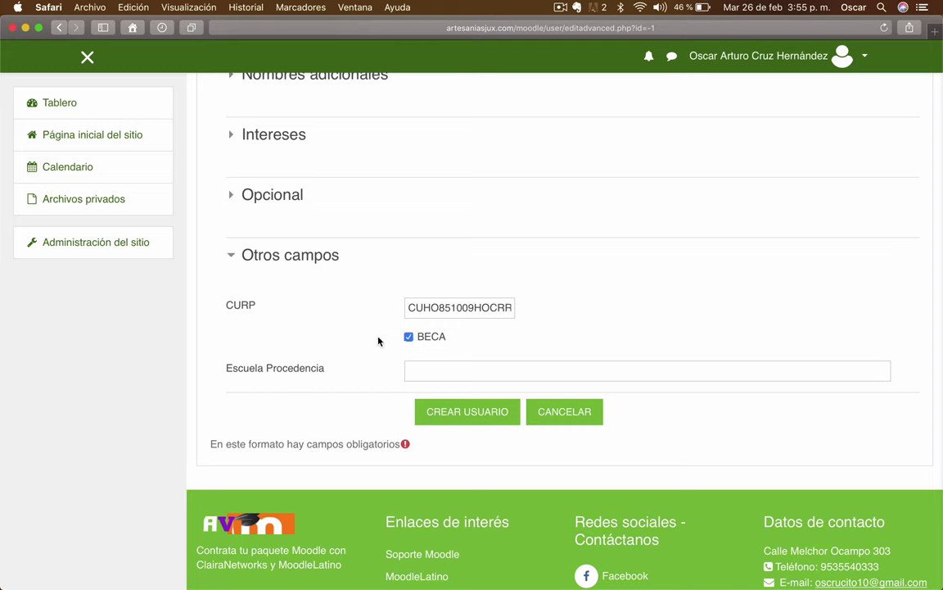
pyautogui.click(408, 338)
pyautogui.click(415, 369)
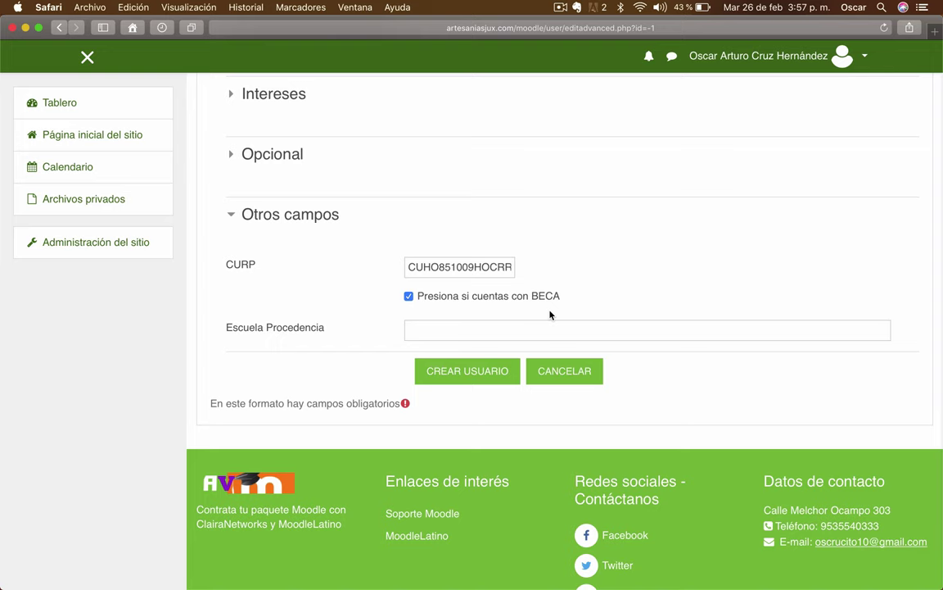
pyautogui.scroll(-4, 550, 316)
pyautogui.scroll(4, 328, 343)
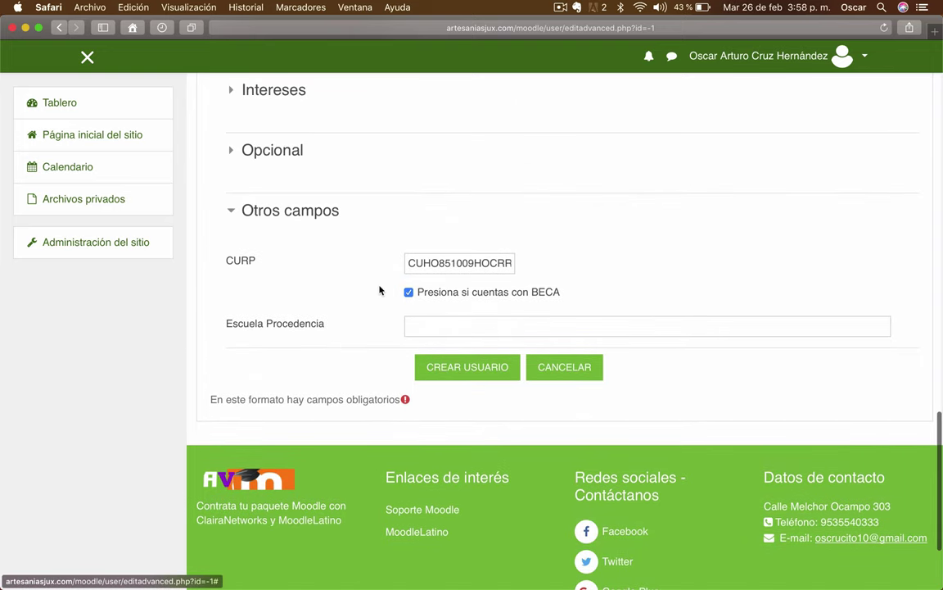
pyautogui.scroll(15, 379, 290)
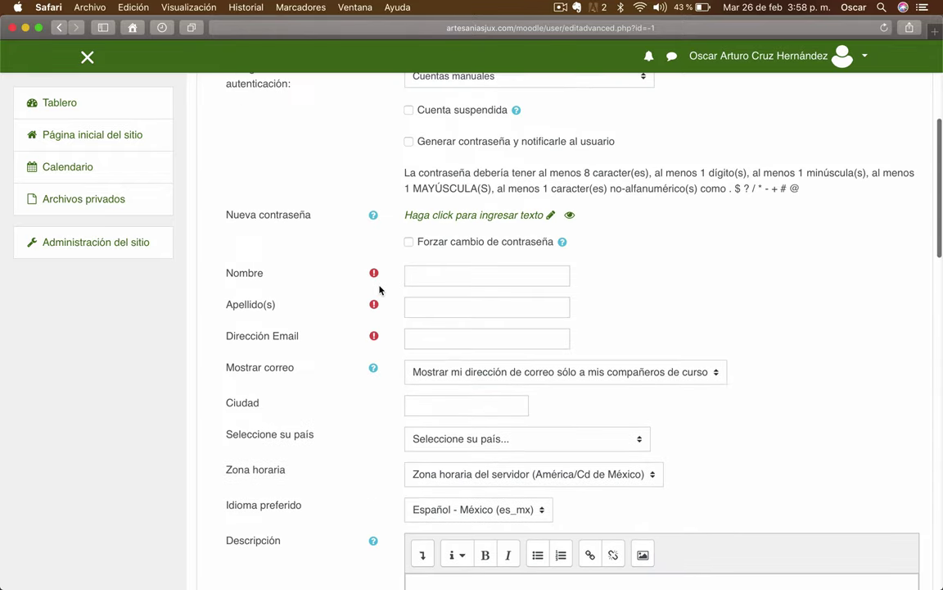
pyautogui.scroll(2, 379, 289)
pyautogui.scroll(5, 320, 261)
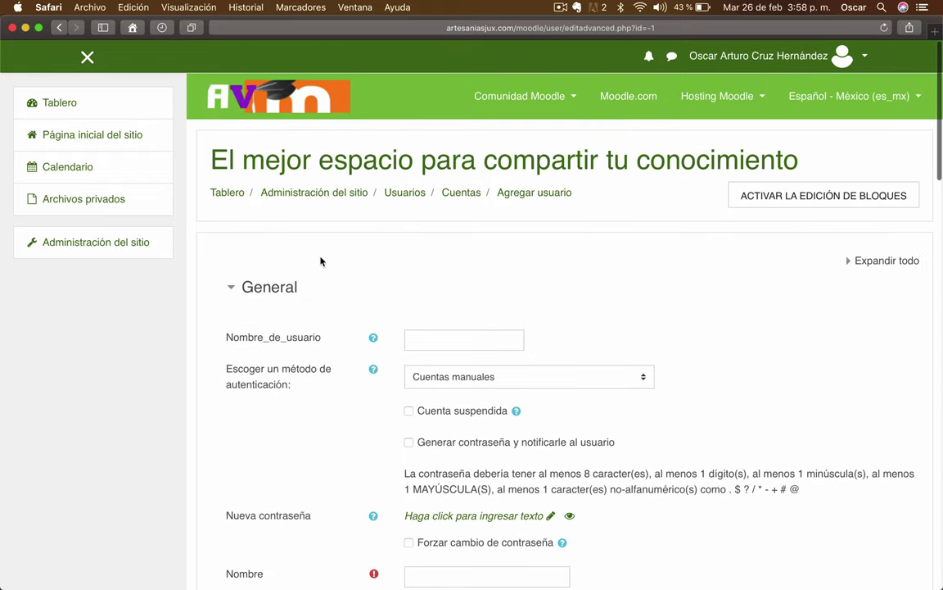